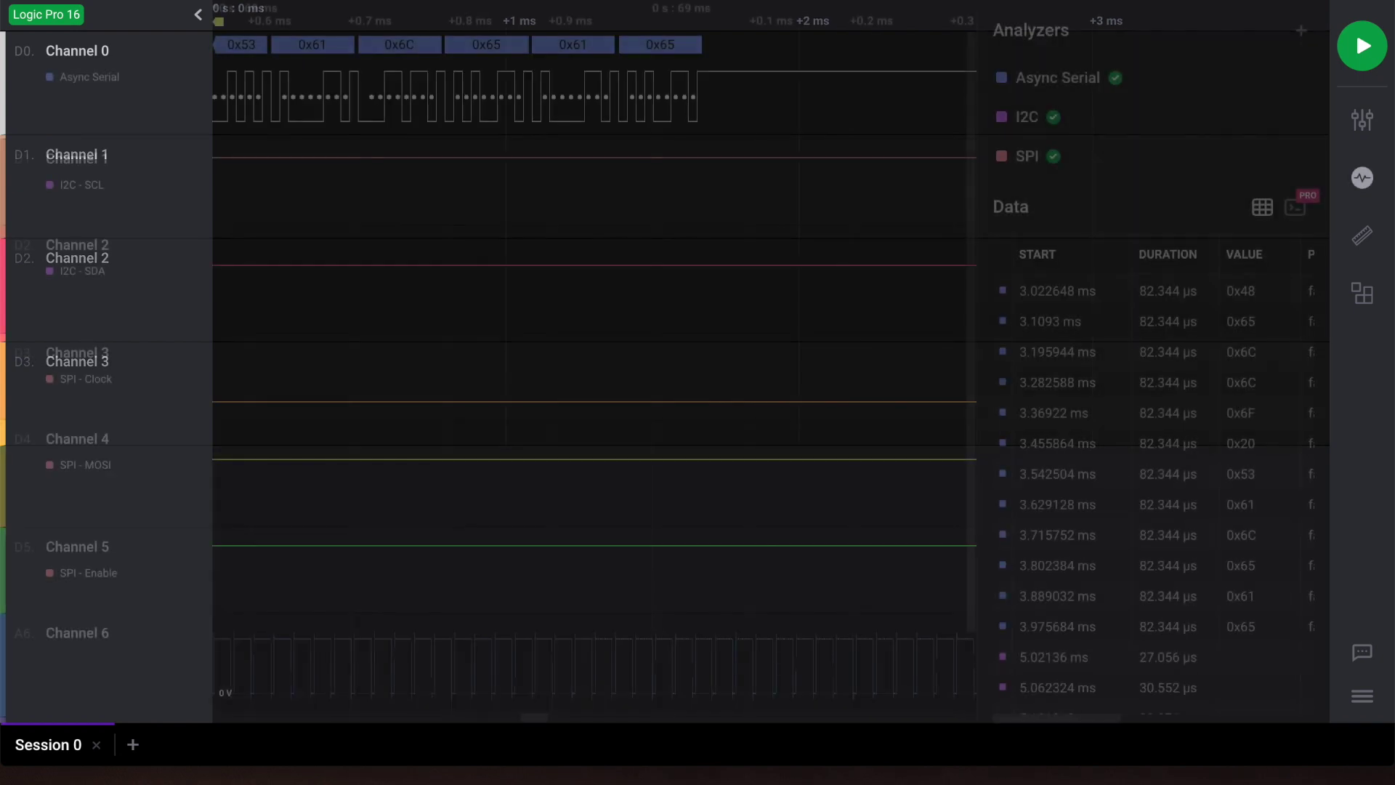
# Rename the Channel 0 label to 'UART'
pyautogui.scroll(3, 409, 393)
pyautogui.hscroll(15, 409, 392)
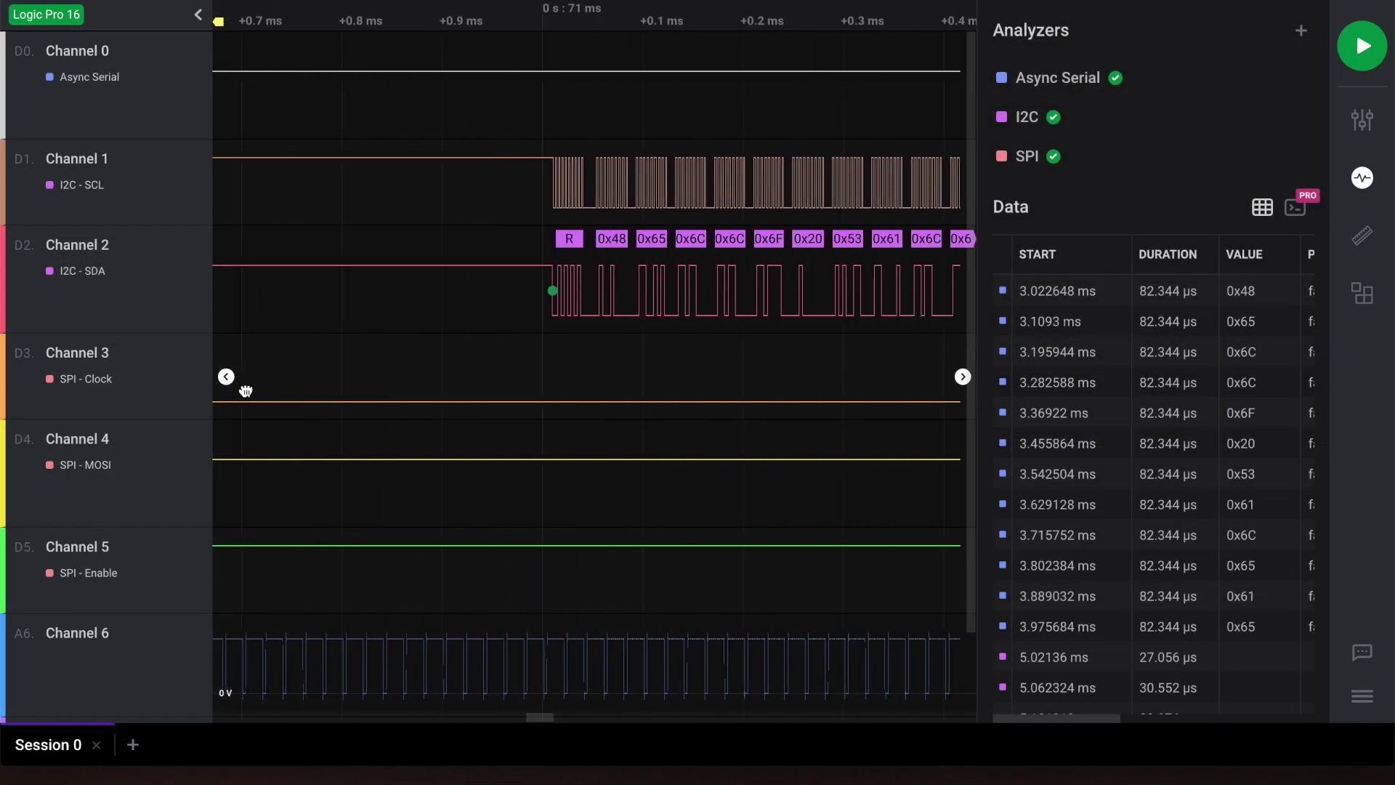
pyautogui.hscroll(5, 249, 397)
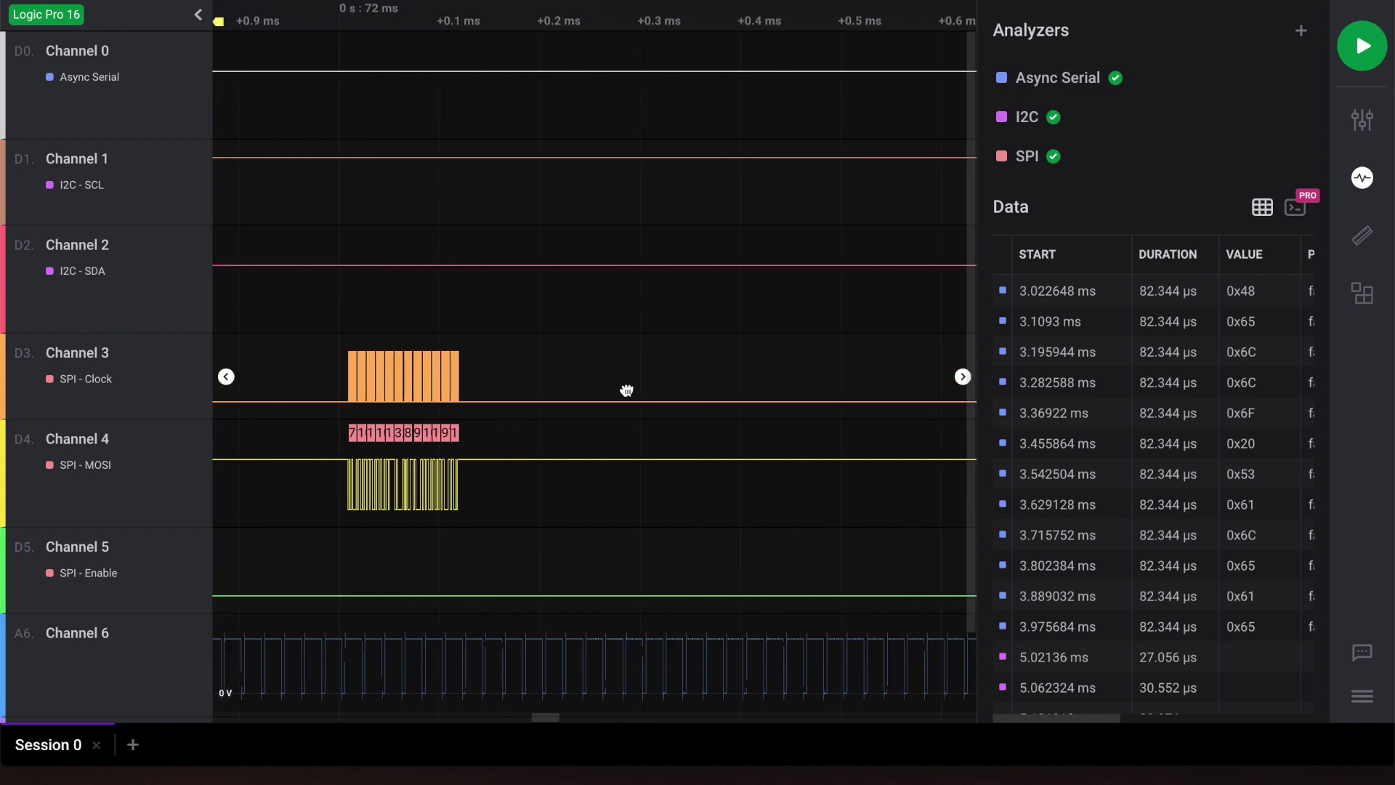
pyautogui.scroll(-3, 965, 381)
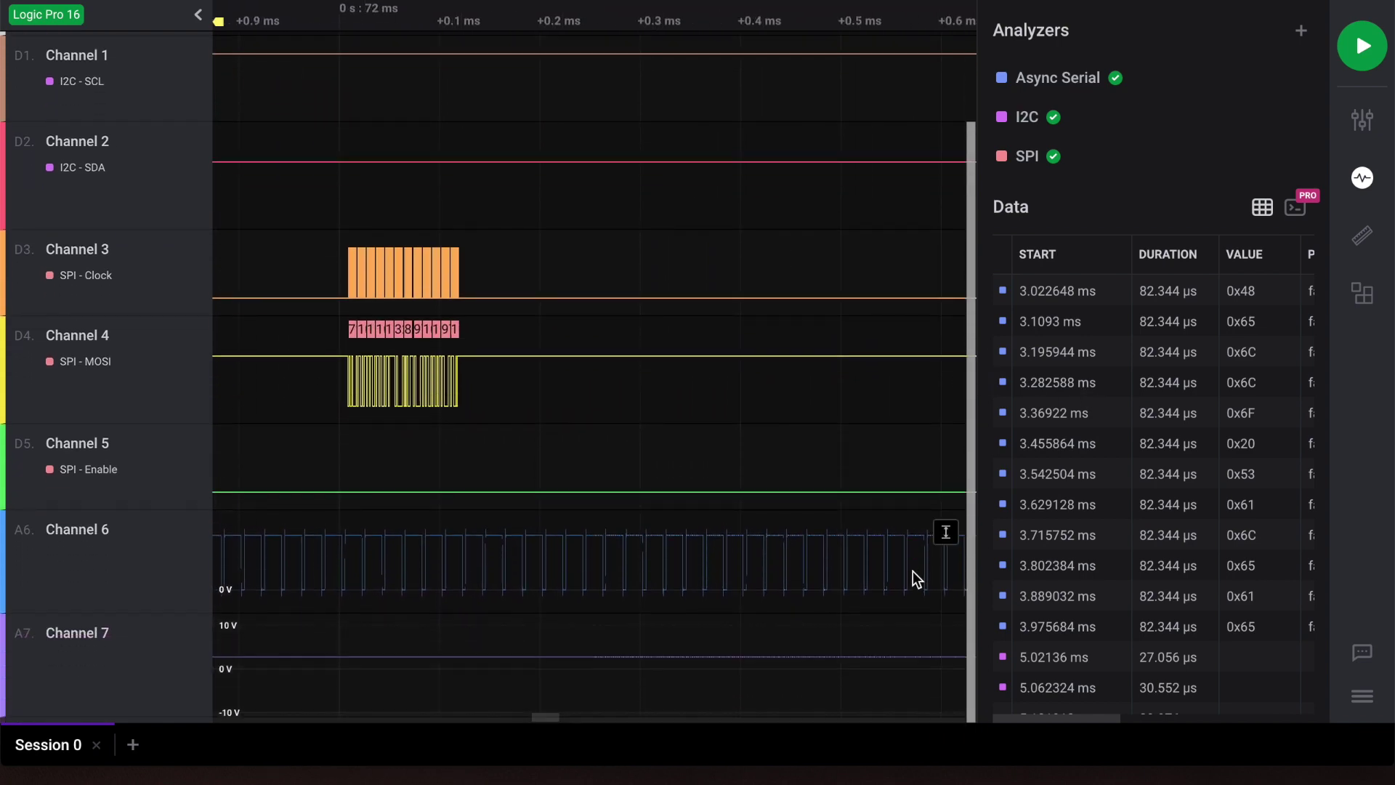
pyautogui.scroll(5, 733, 539)
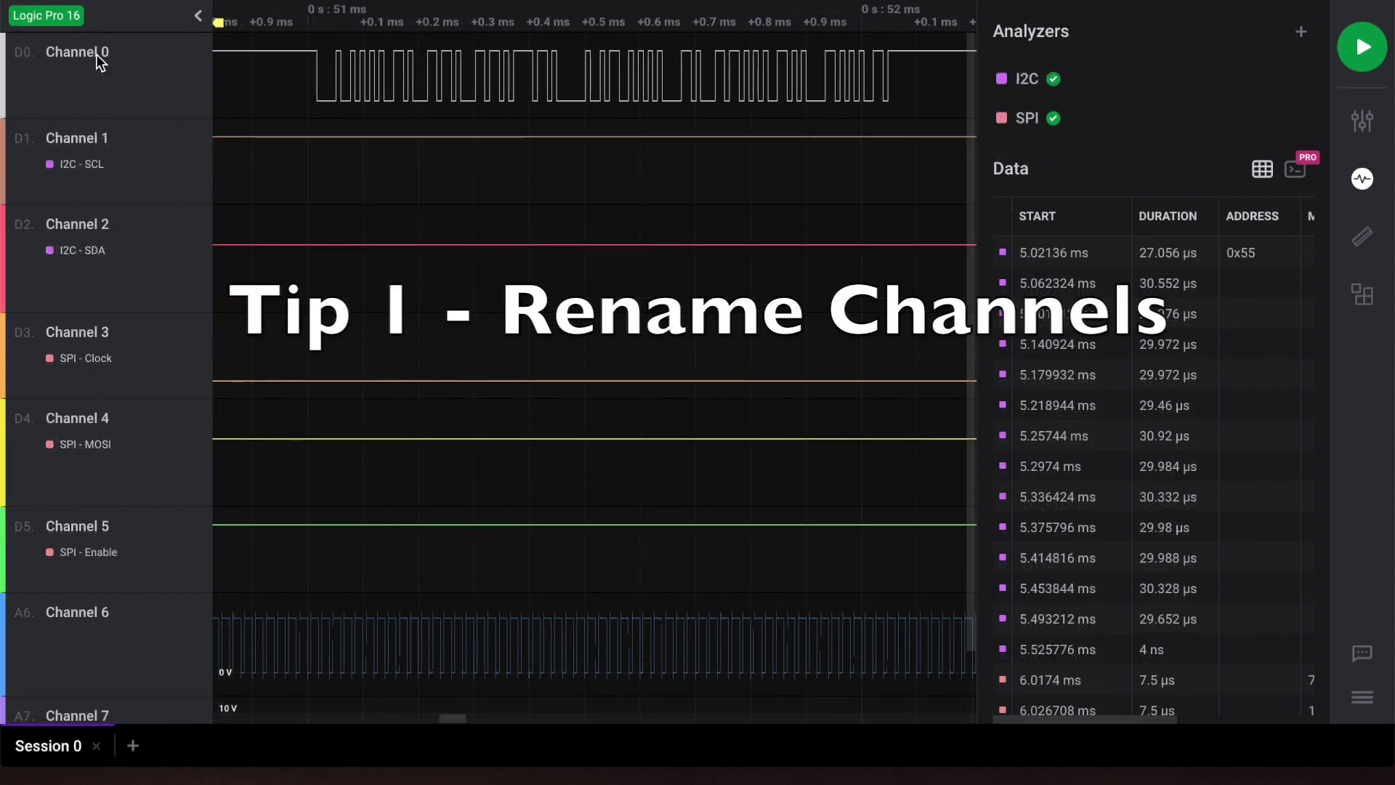
pyautogui.doubleClick(98, 52)
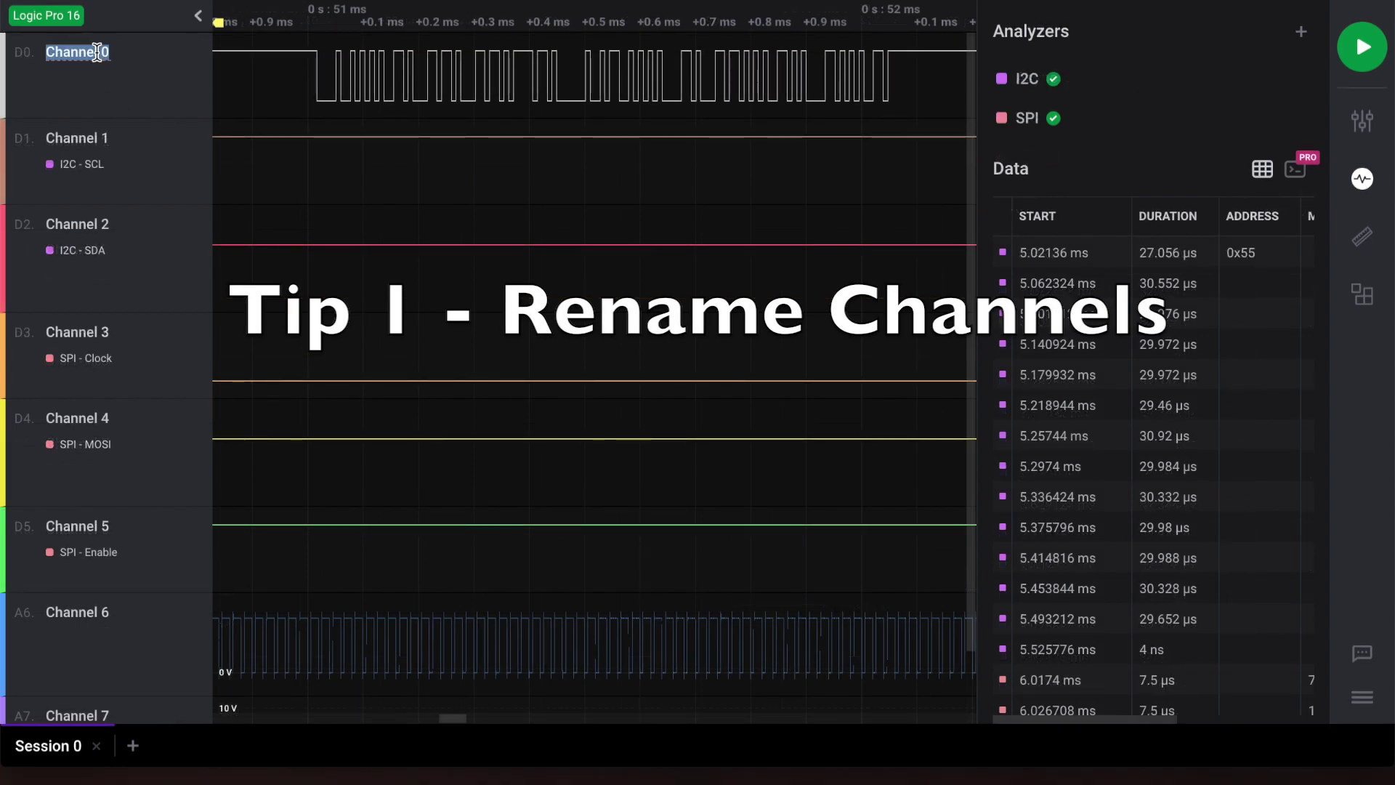
pyautogui.write('UART')
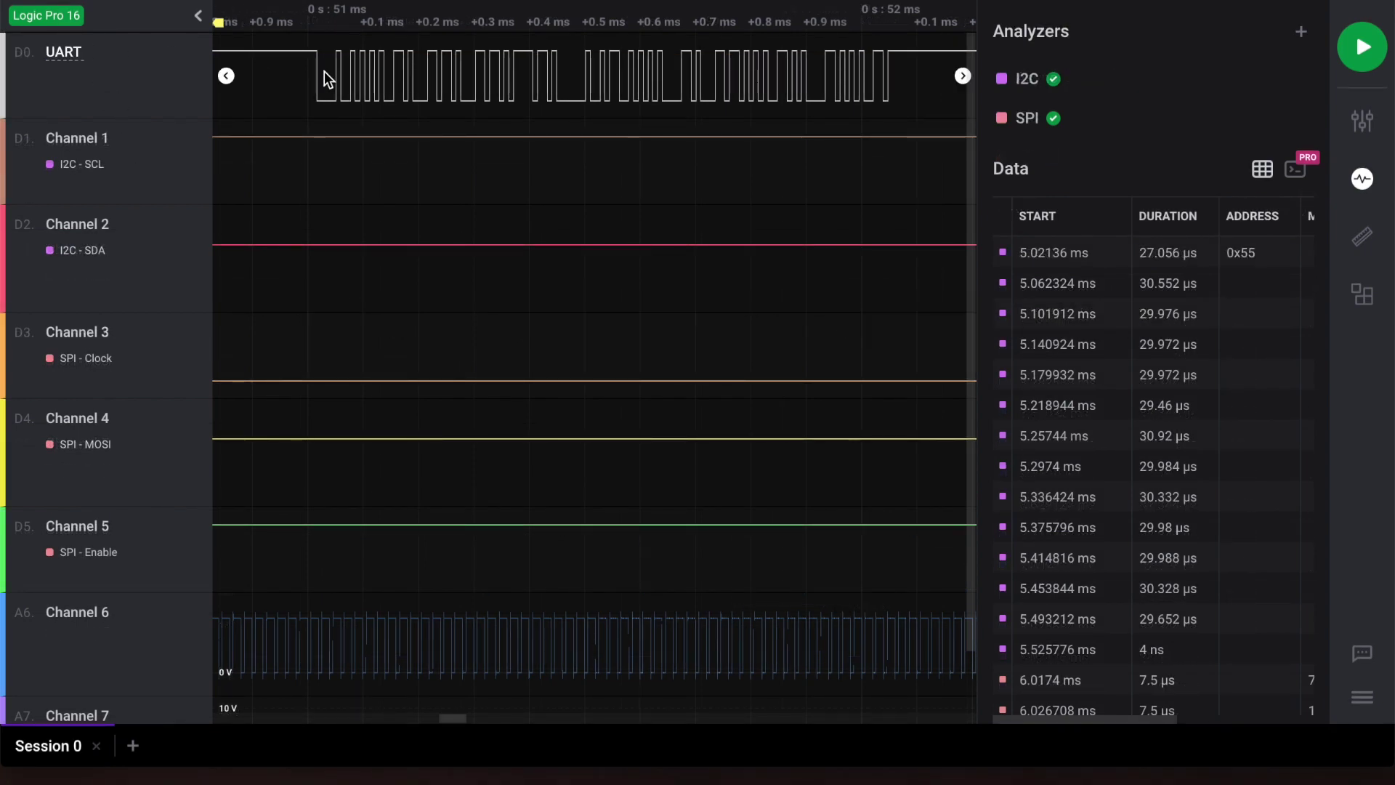
pyautogui.click(419, 185)
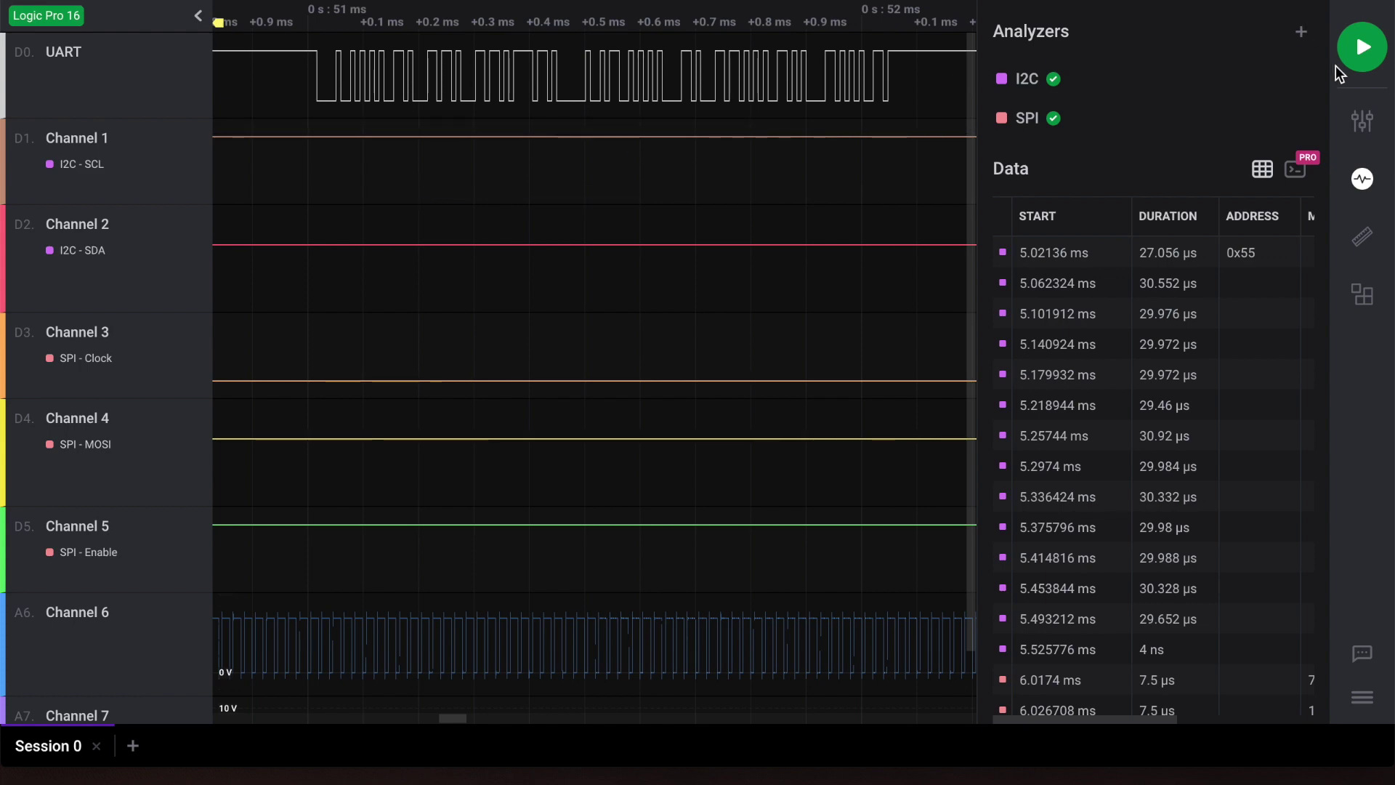
# Add an Async Serial analyzer with input channel 00. UART
pyautogui.click(1300, 31)
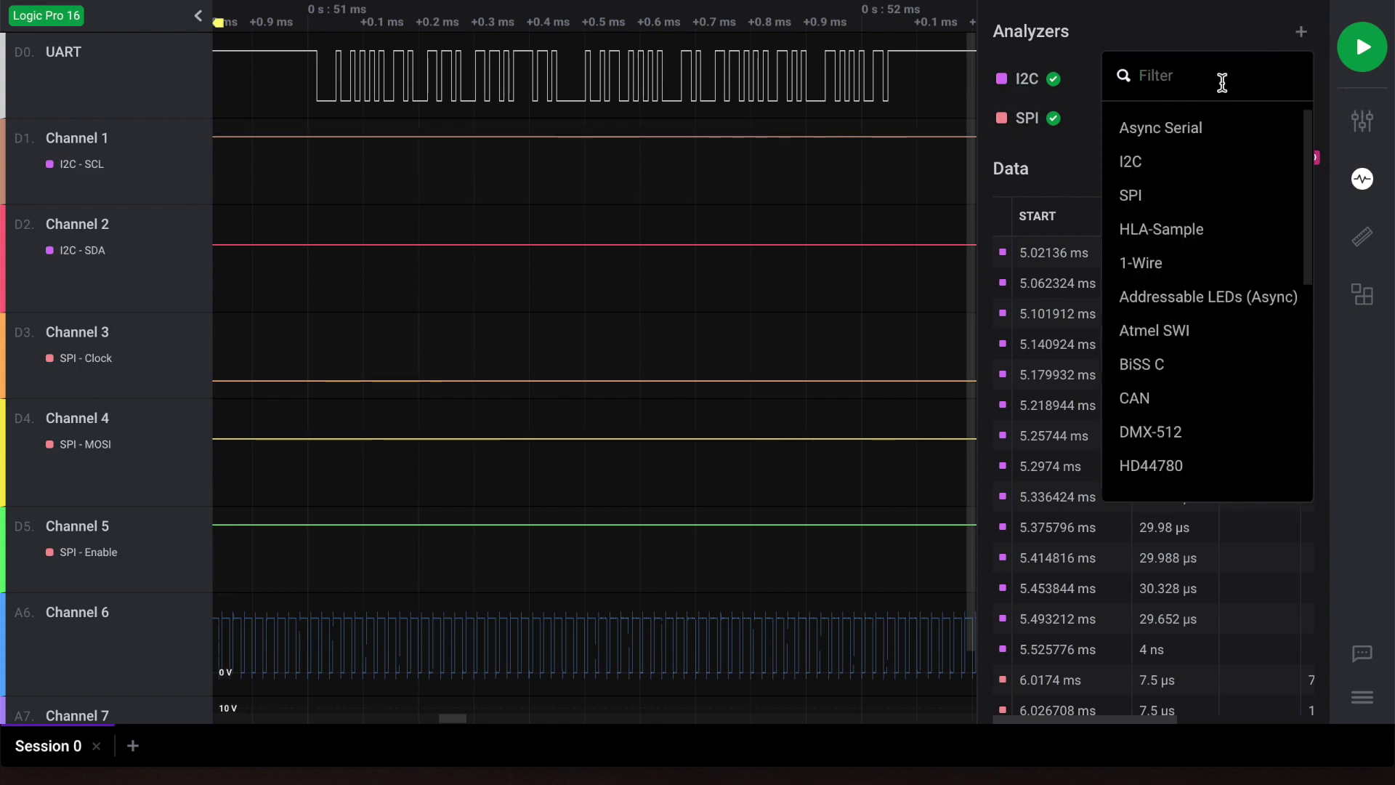
pyautogui.click(1205, 129)
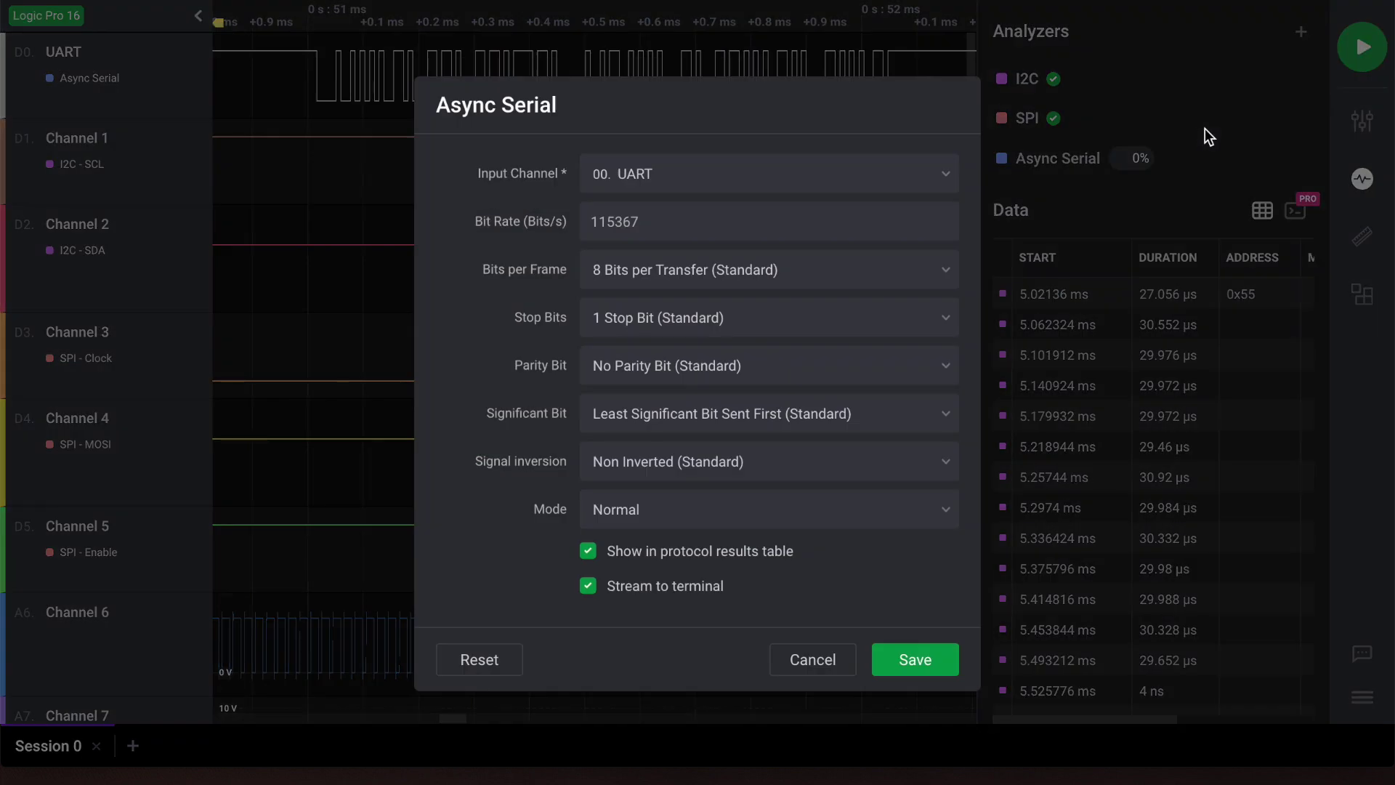
pyautogui.click(631, 176)
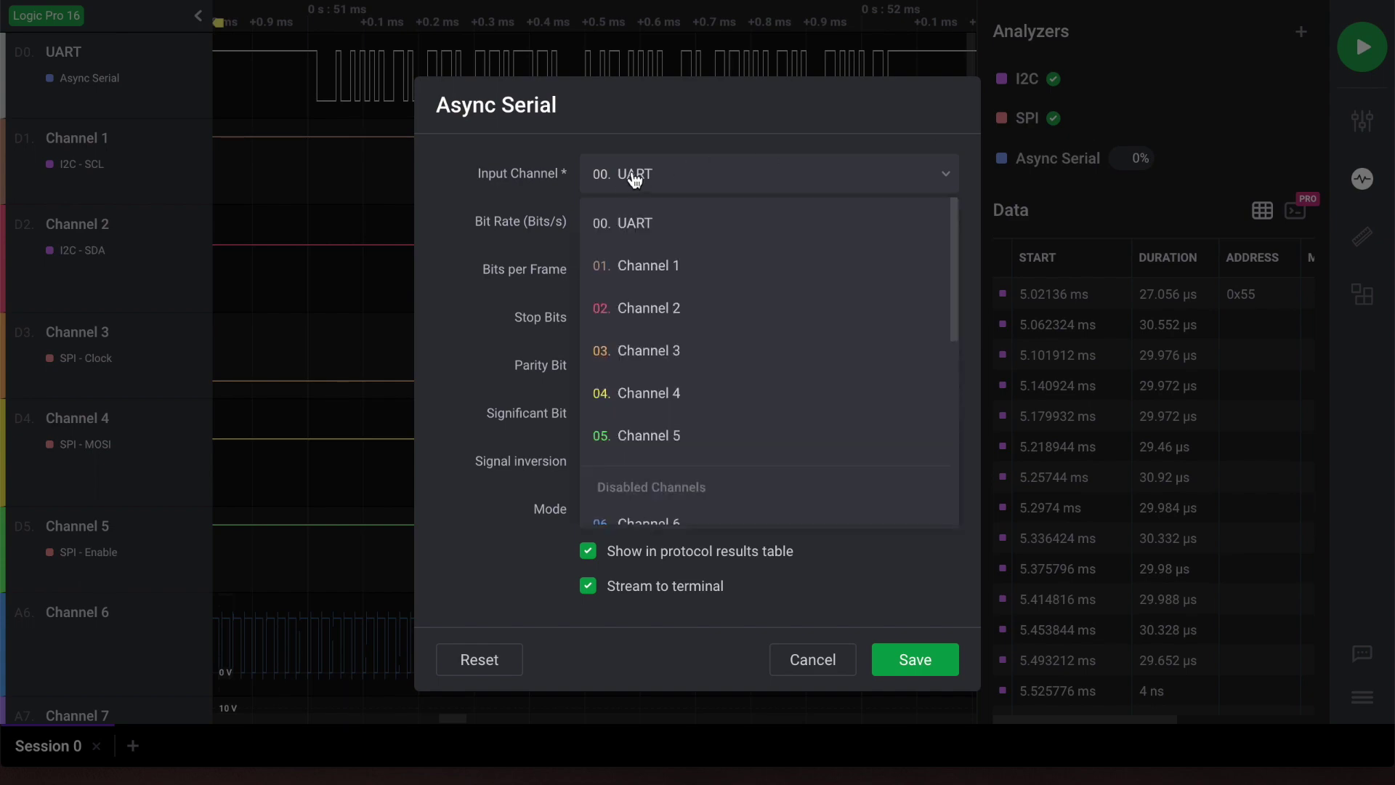
pyautogui.click(672, 180)
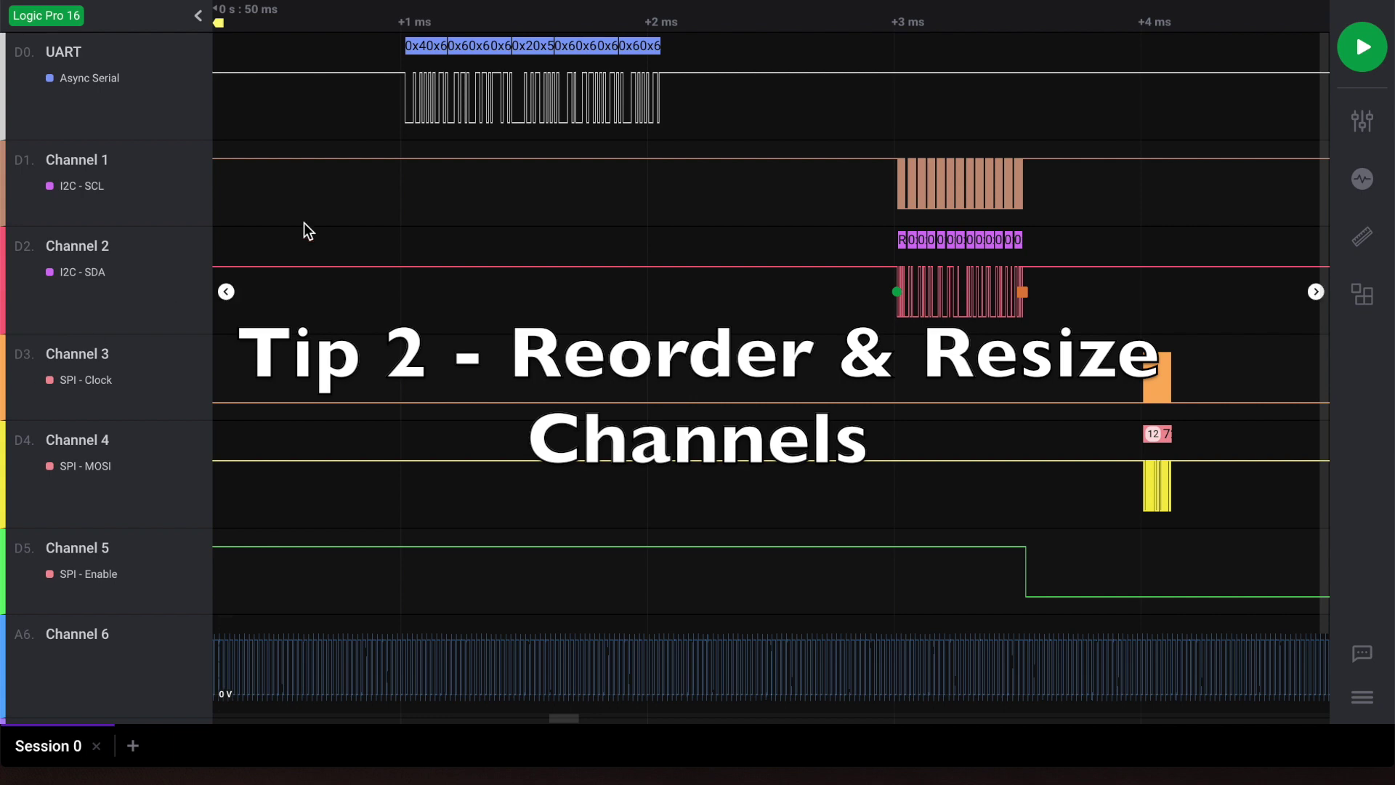
# Move the UART row below Channel 2, then resize Channel 1's row to a compact height
pyautogui.moveTo(172, 94); pyautogui.dragTo(140, 290)
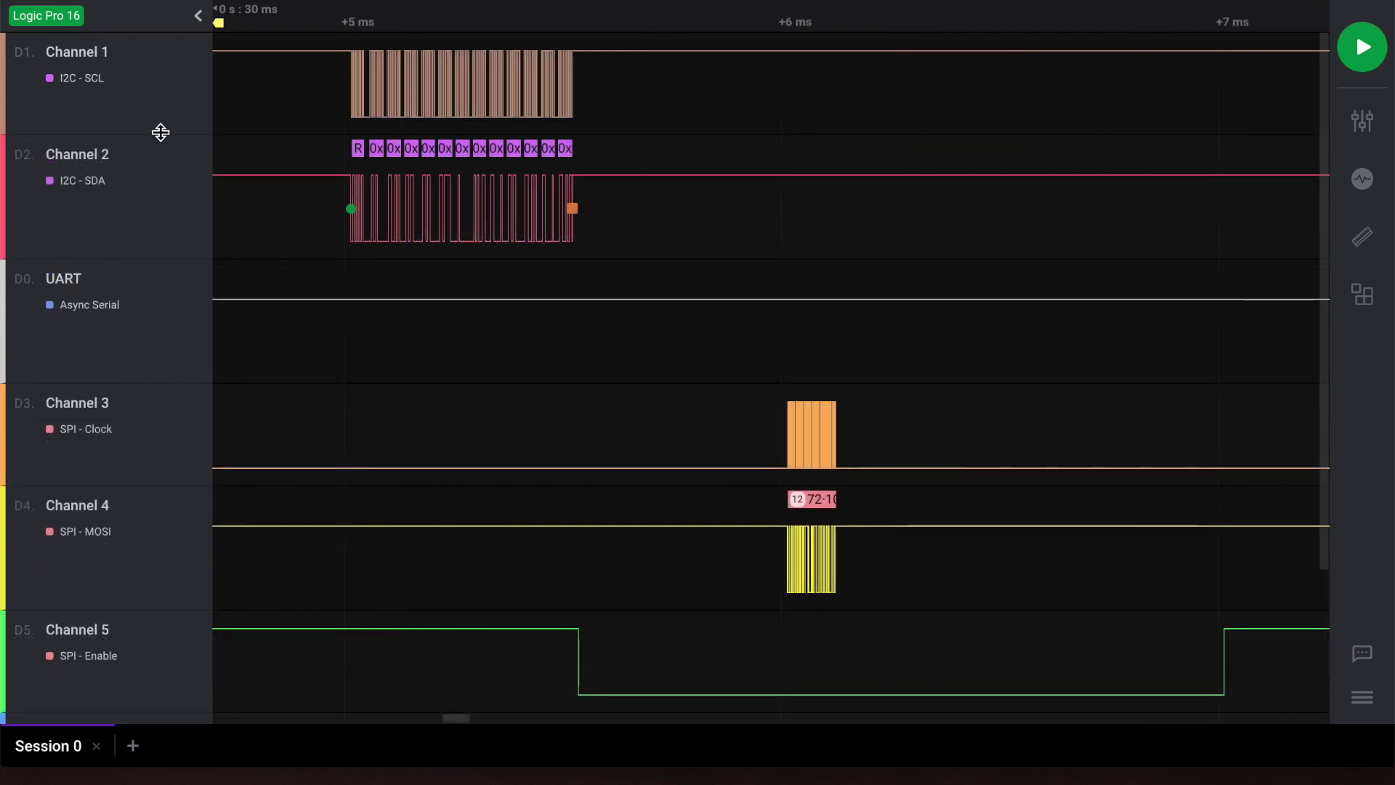
pyautogui.moveTo(161, 131); pyautogui.dragTo(150, 214)
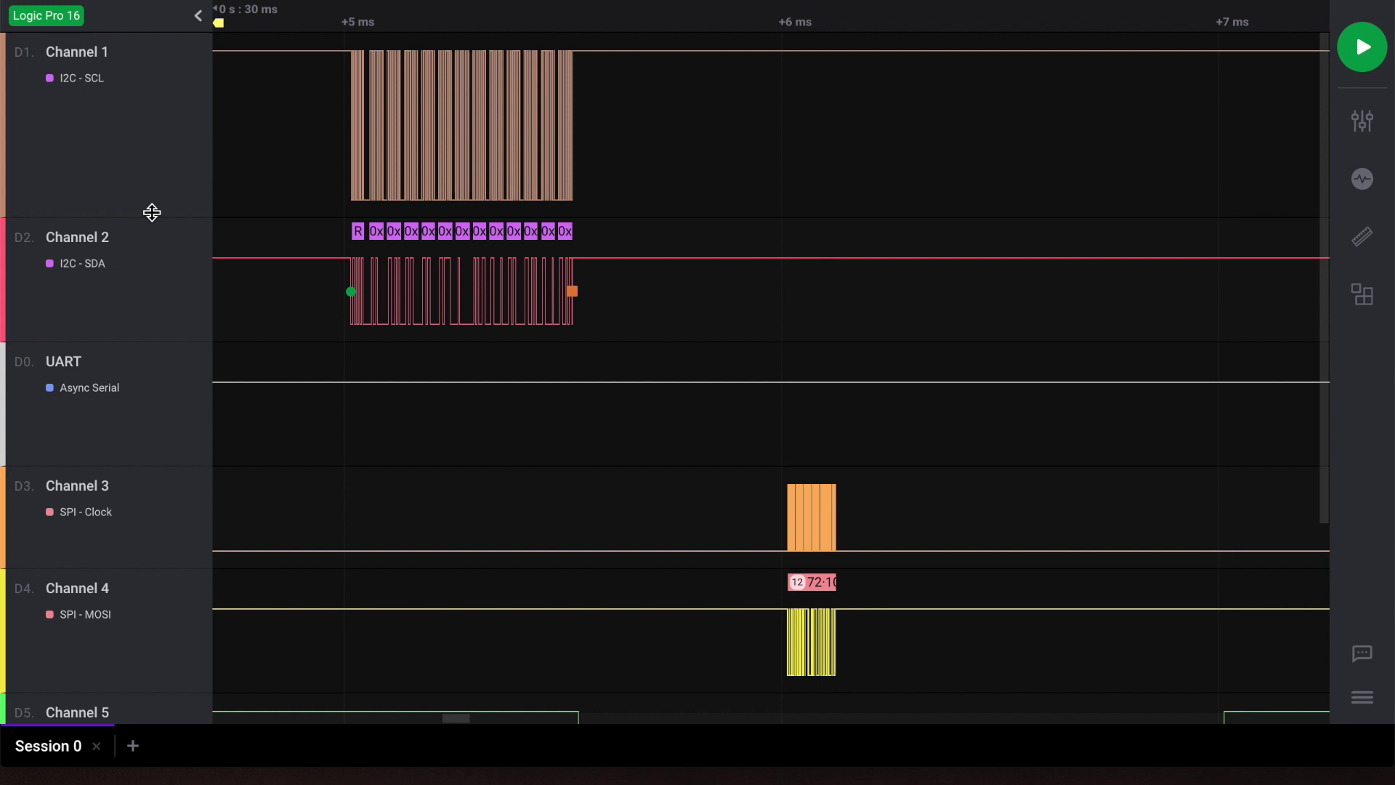
pyautogui.moveTo(151, 212); pyautogui.dragTo(158, 50)
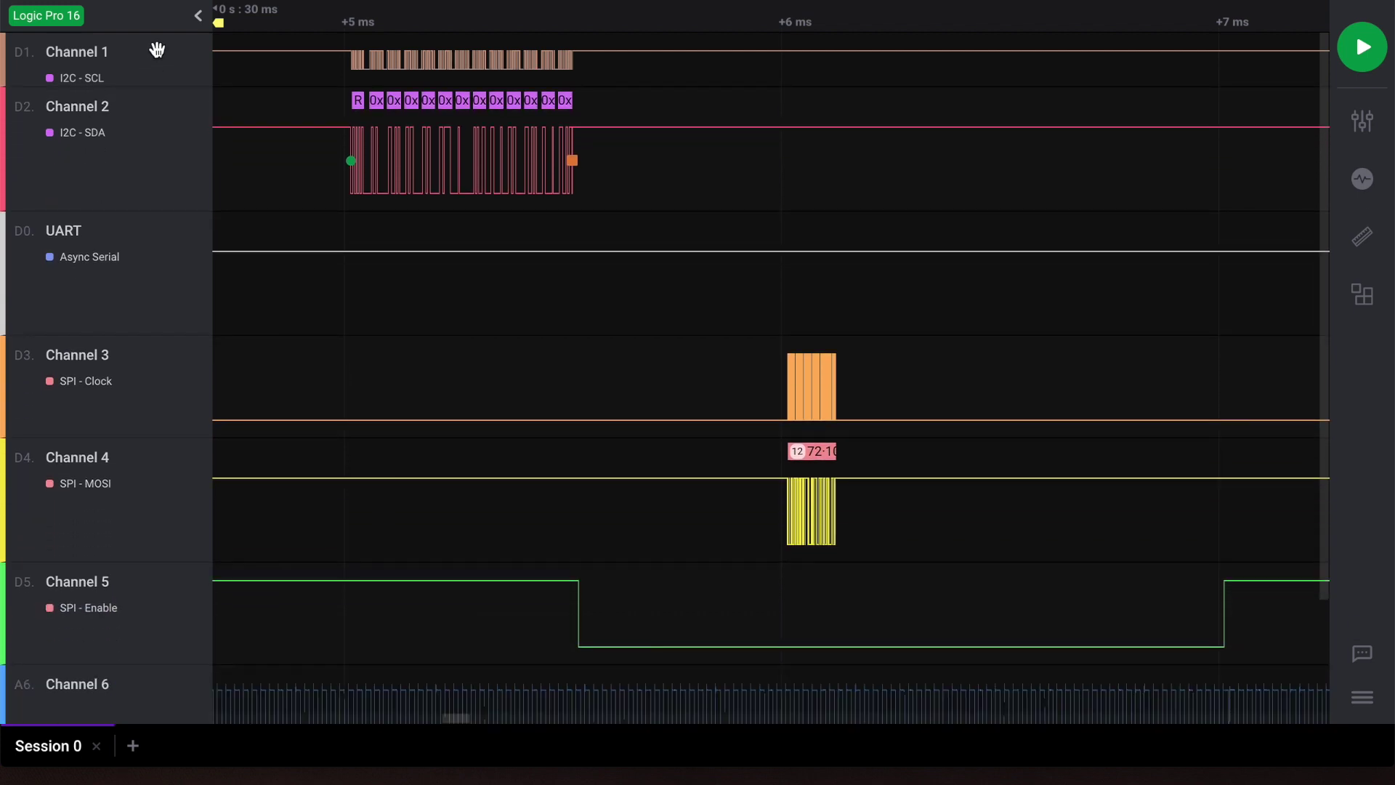
# Give all channel rows the same height and match digital channels to the current row
pyautogui.moveTo(681, 65)
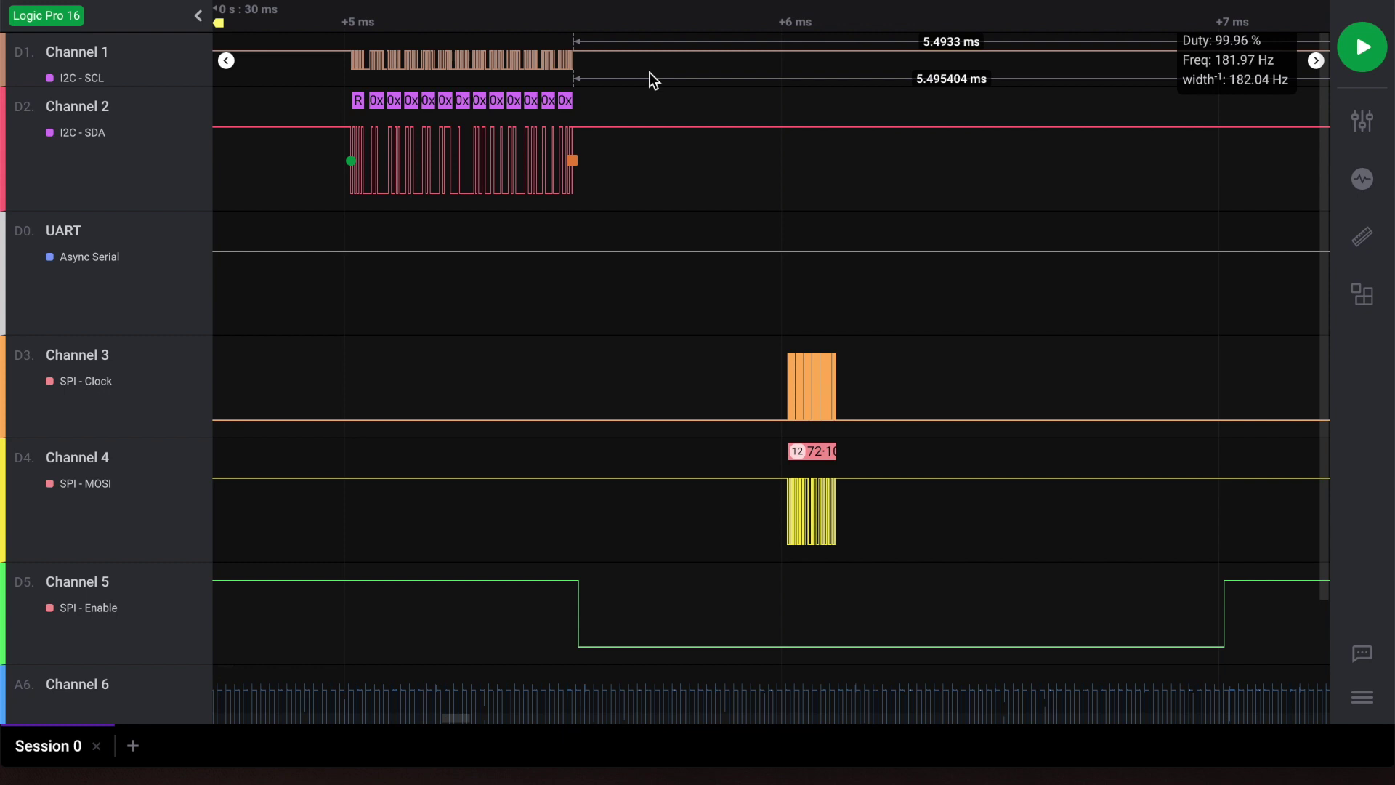
pyautogui.rightClick(649, 72)
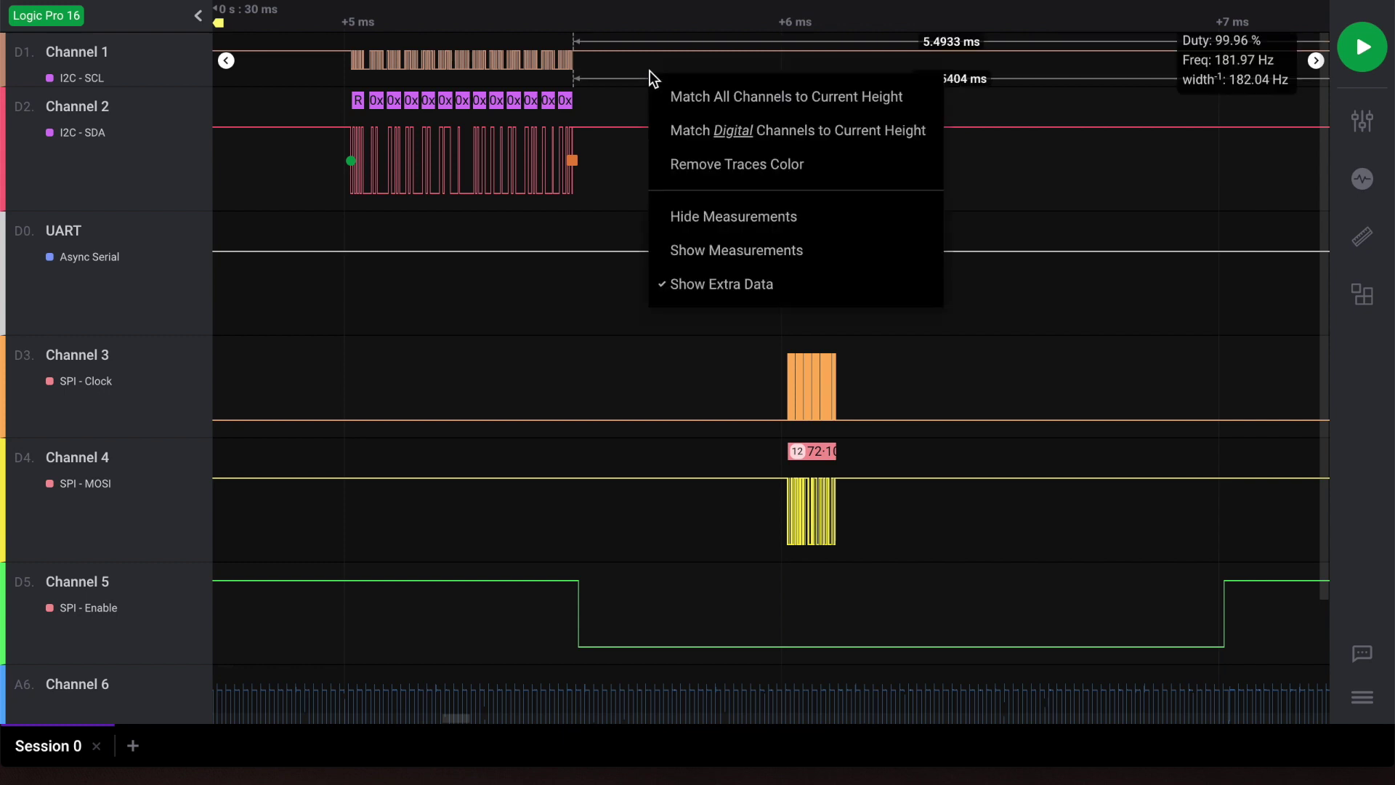
pyautogui.click(934, 107)
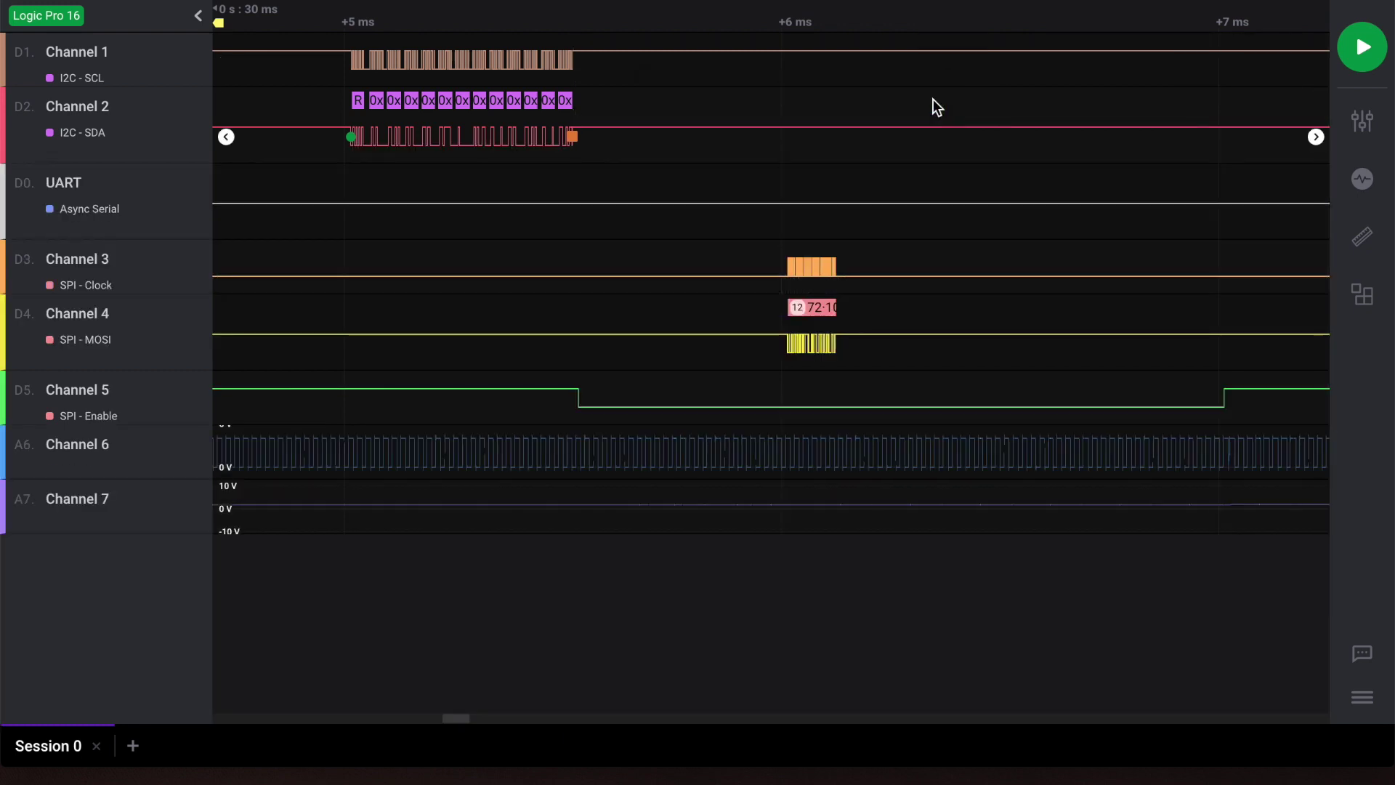
pyautogui.rightClick(815, 80)
pyautogui.click(1090, 146)
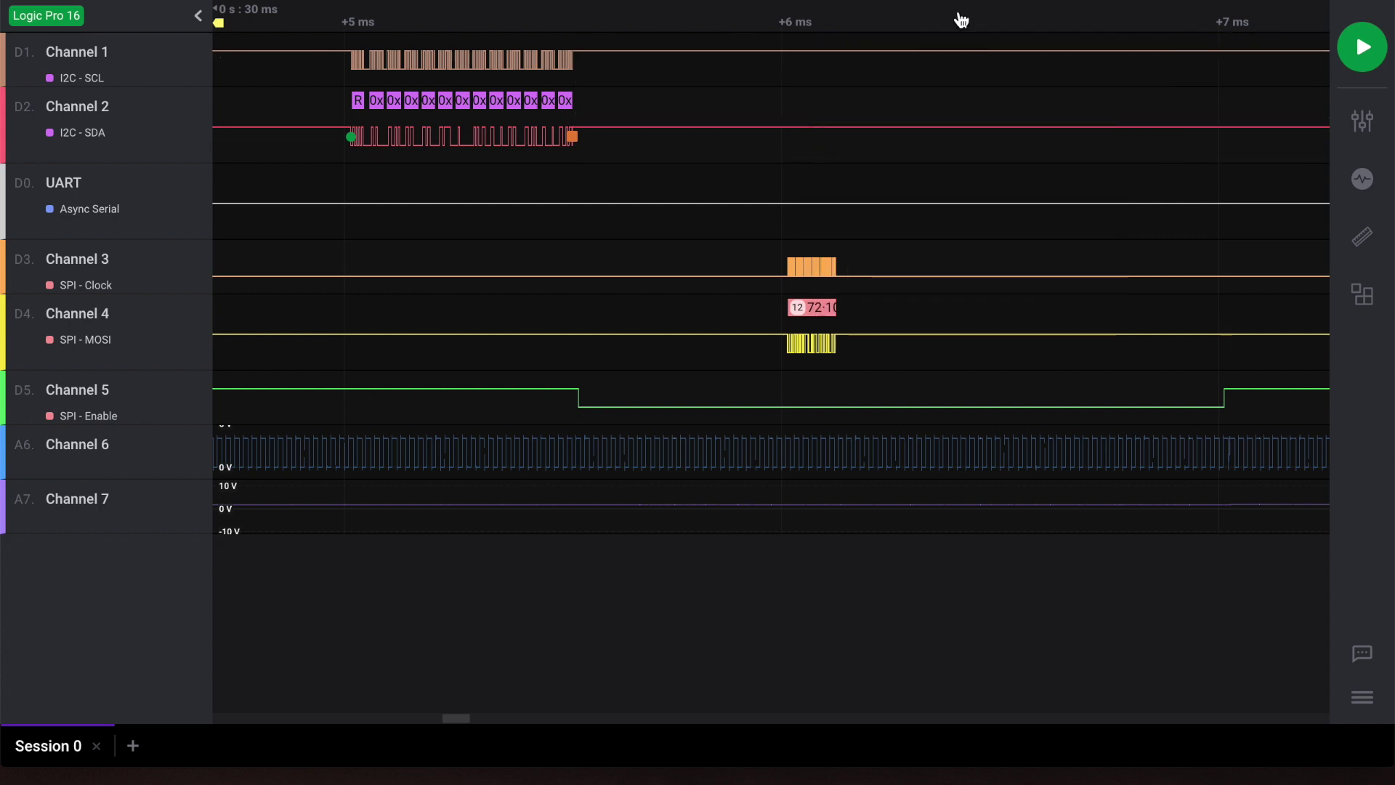
# Enlarge Channel 6's row and match the analog channels to that height
pyautogui.moveTo(143, 479); pyautogui.dragTo(136, 590)
pyautogui.rightClick(602, 518)
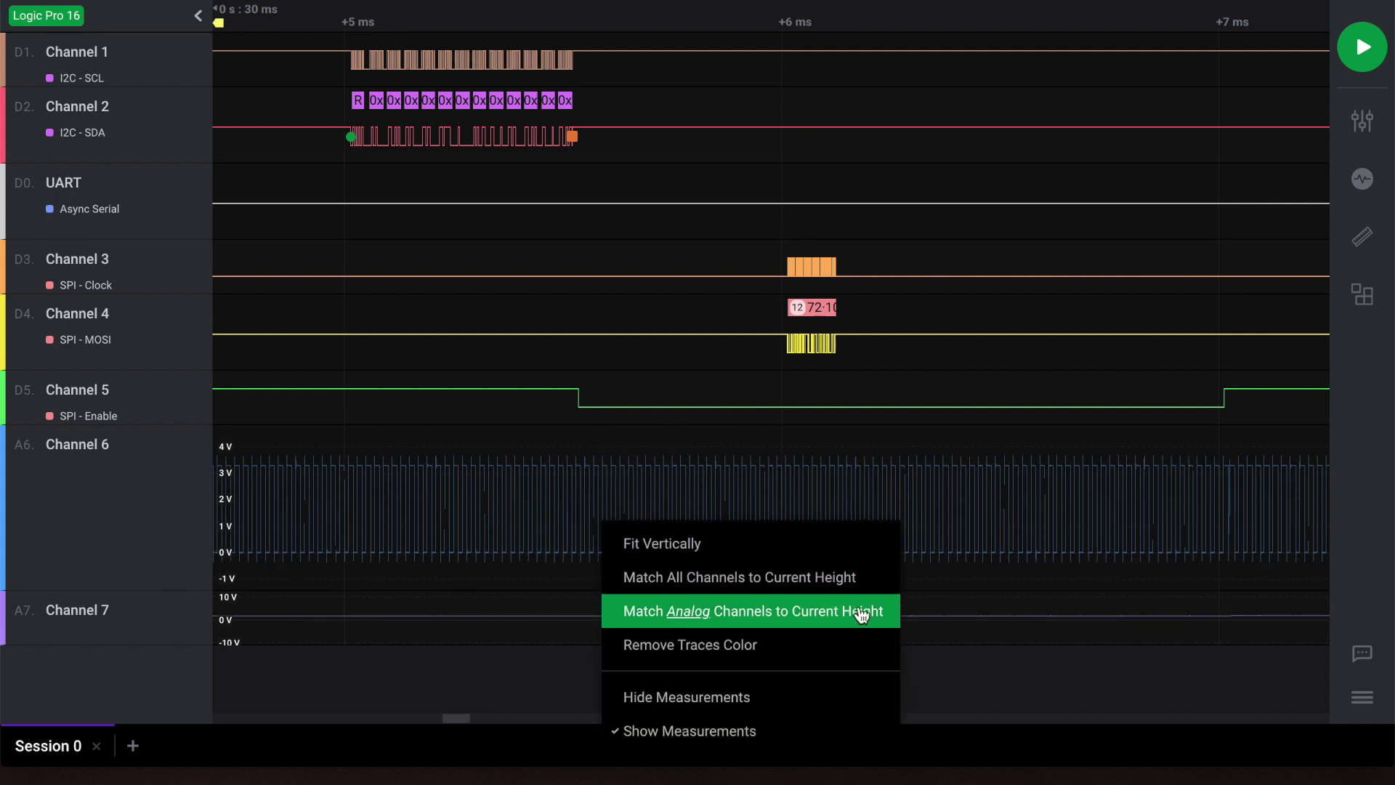
pyautogui.click(893, 625)
pyautogui.scroll(-4, 887, 615)
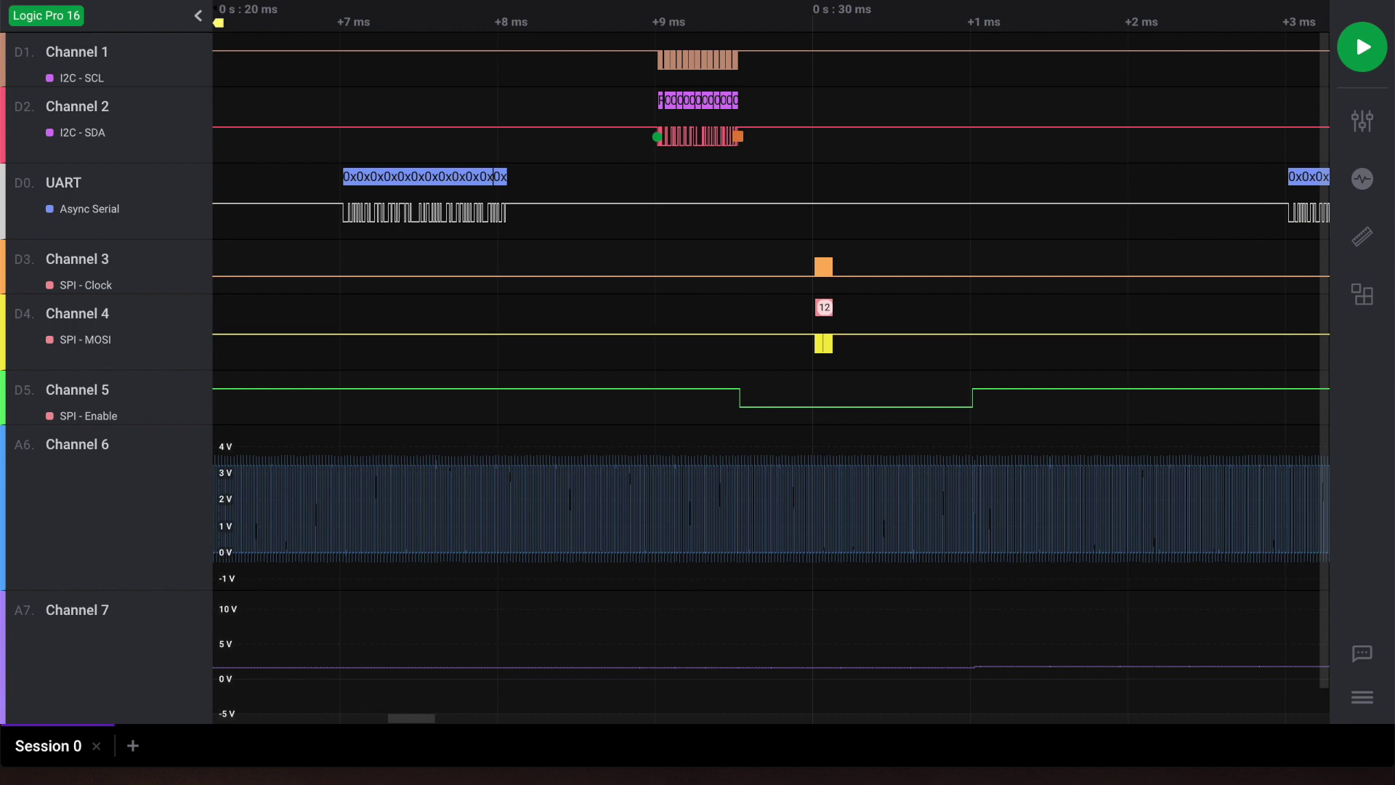
# Zoom and pan across the UART, I2C and SPI bursts, ending on SPI MOSI bytes 72, 101, 108
pyautogui.scroll(10, 404, 246)
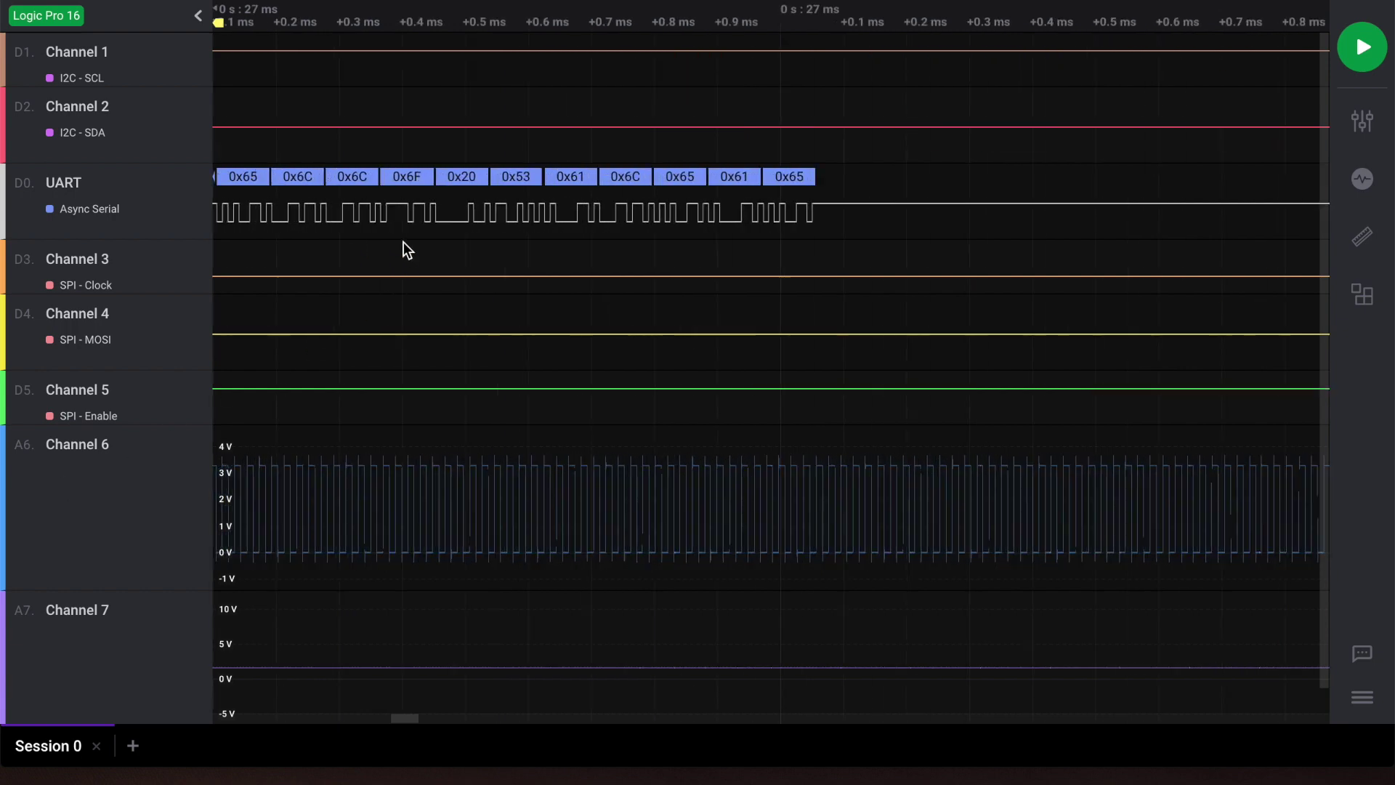
pyautogui.scroll(-10, 795, 193)
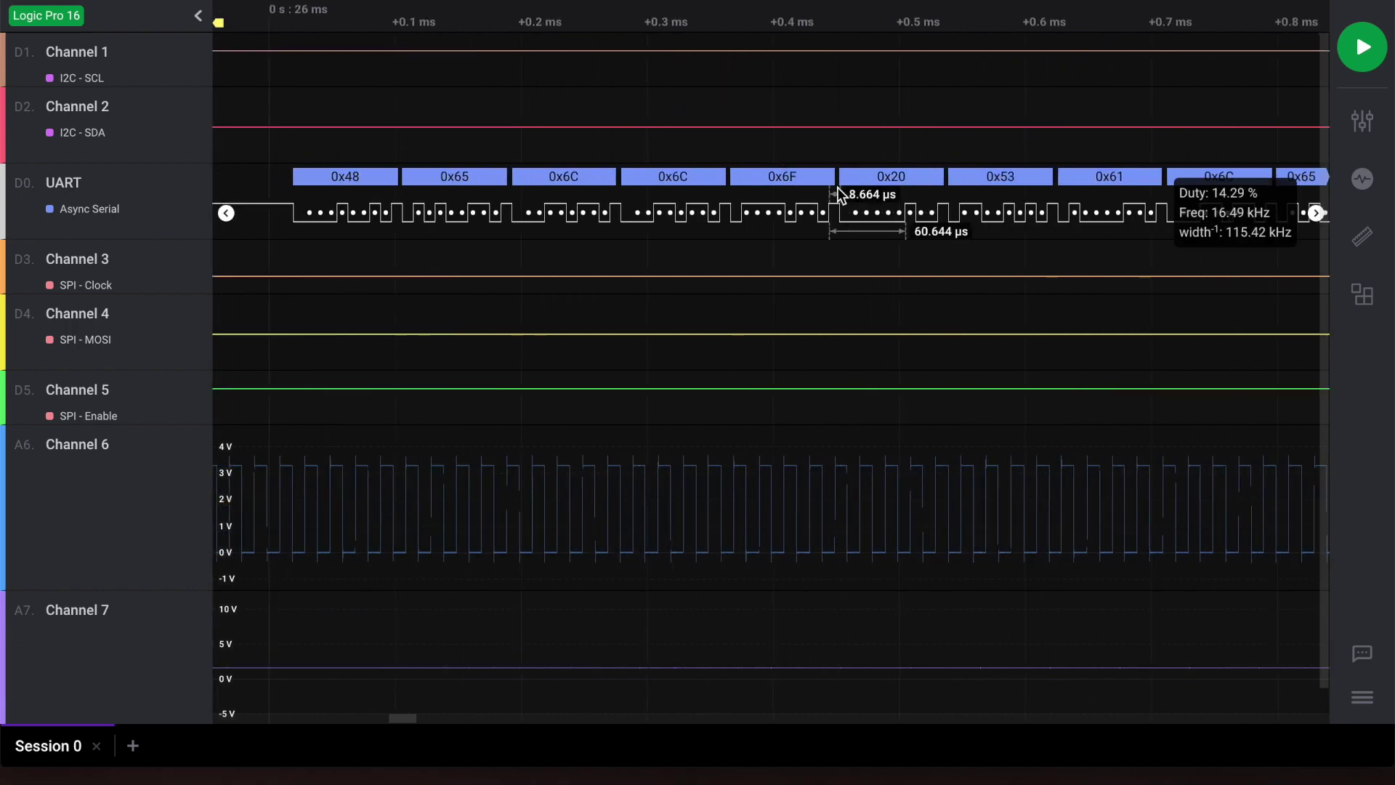
pyautogui.hscroll(5, 680, 213)
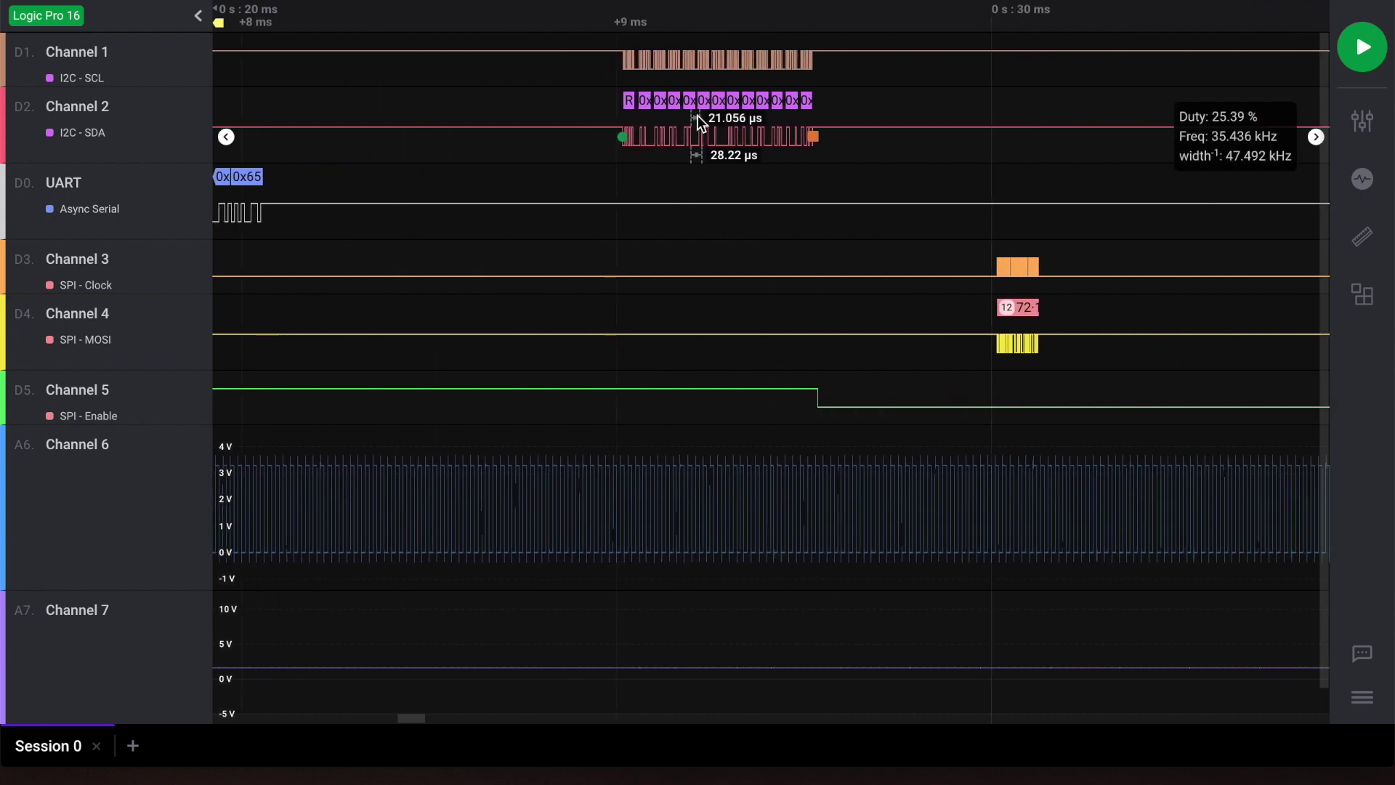
pyautogui.scroll(10, 792, 134)
pyautogui.hscroll(5, 1035, 294)
pyautogui.moveTo(1034, 298); pyautogui.dragTo(673, 305)
pyautogui.scroll(5, 860, 331)
pyautogui.scroll(5, 748, 325)
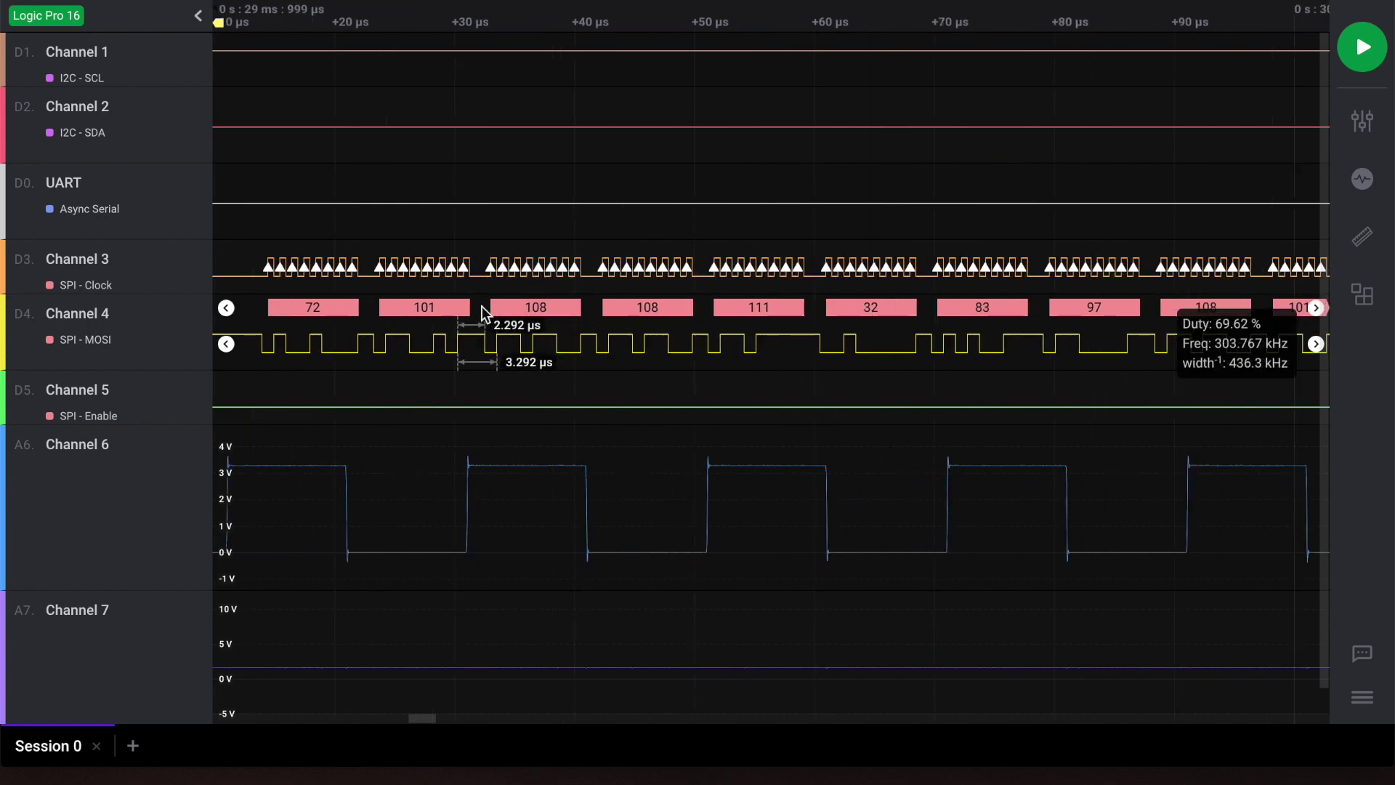
# Set the I2C analyzer's colour to red and pan back to packets like 0x20 + ACK
pyautogui.click(1361, 180)
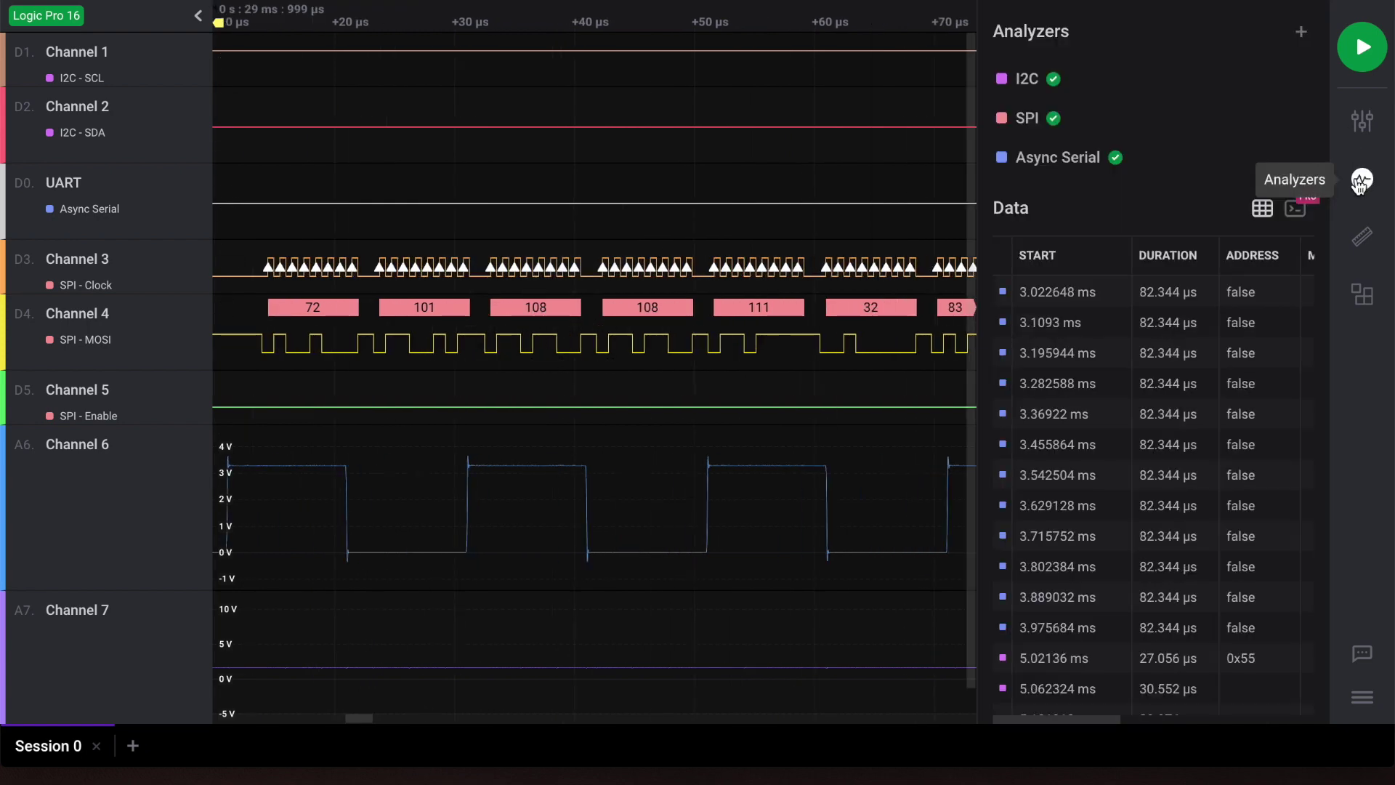
pyautogui.click(1002, 80)
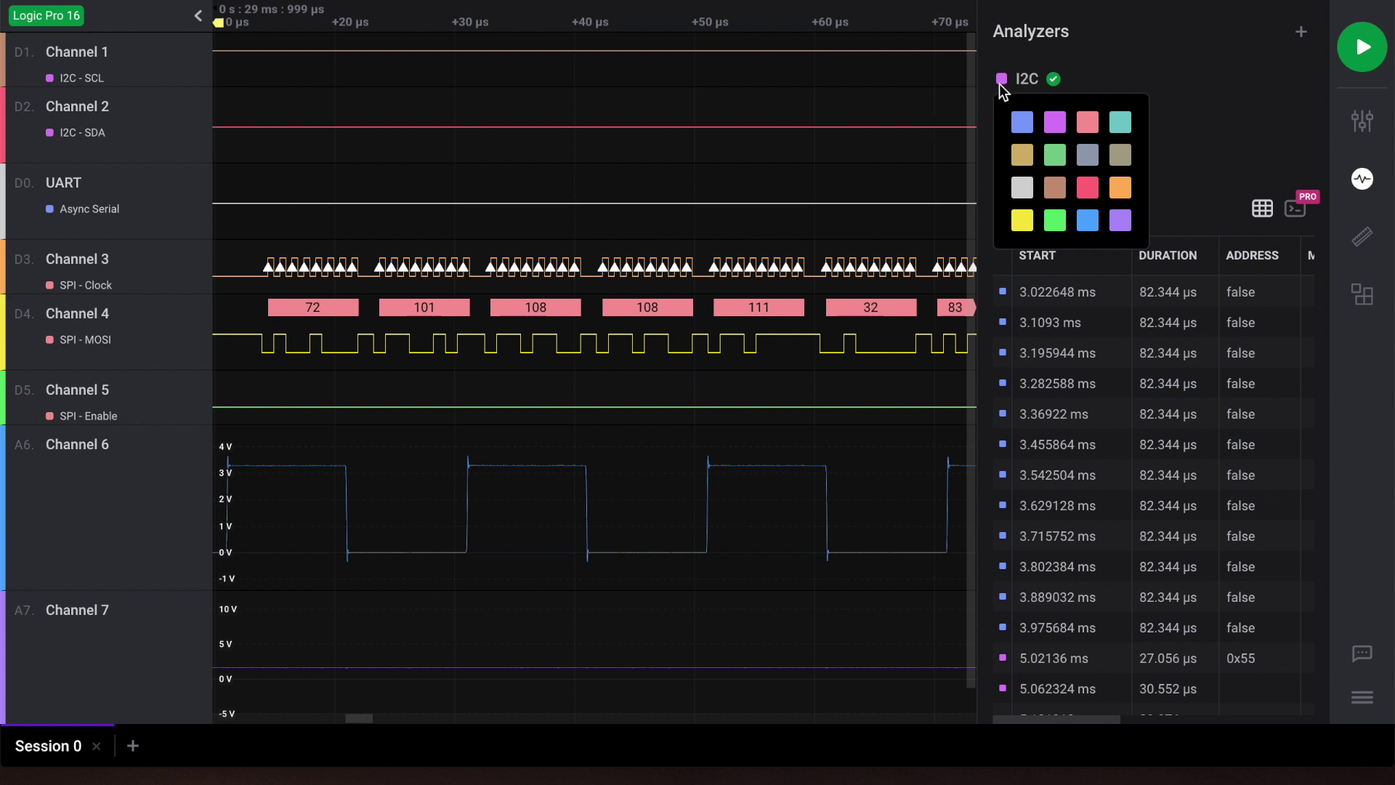
pyautogui.click(1087, 187)
pyautogui.moveTo(600, 125); pyautogui.dragTo(654, 132)
pyautogui.moveTo(470, 134); pyautogui.dragTo(651, 134)
pyautogui.moveTo(407, 134); pyautogui.dragTo(670, 127)
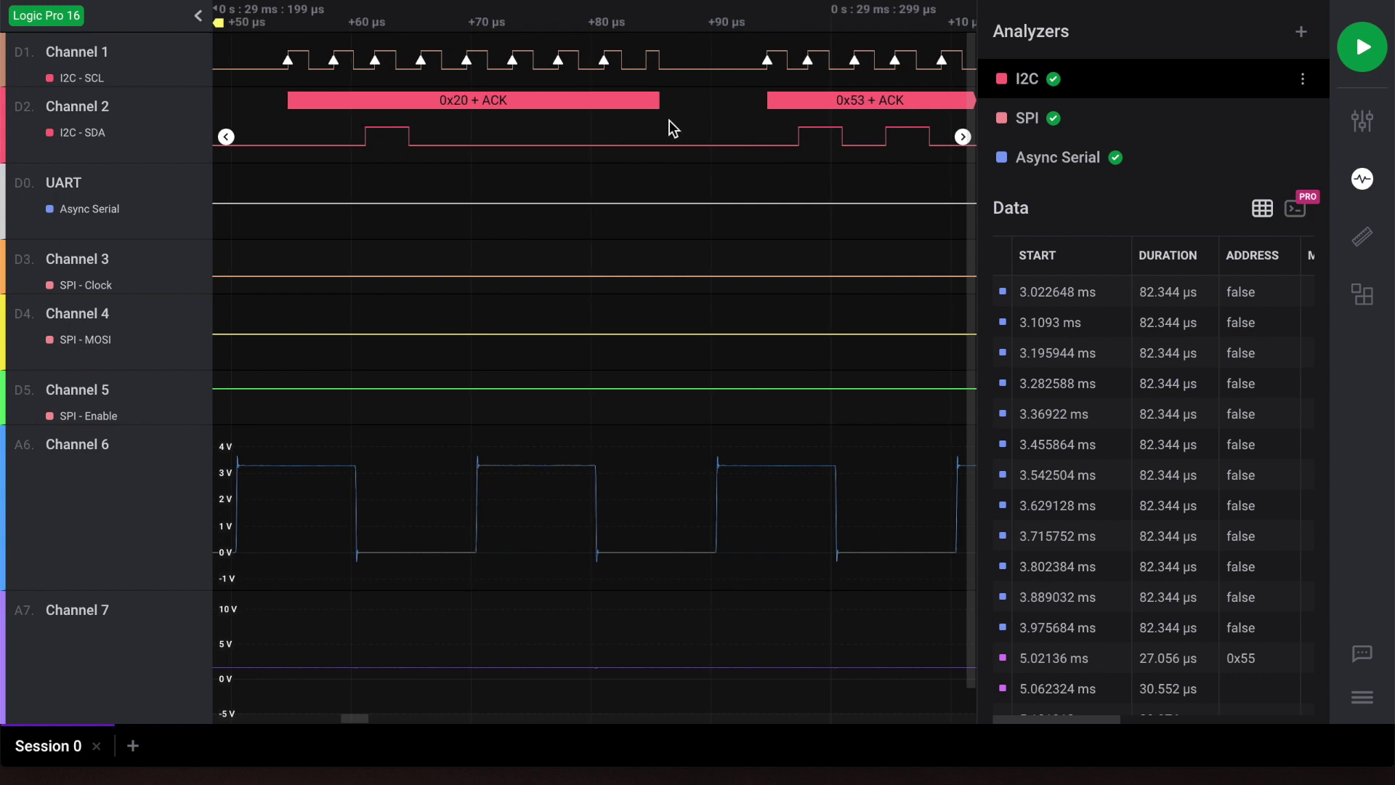
# Apply Remove Traces Color so all digital waveforms are drawn in white
pyautogui.rightClick(159, 285)
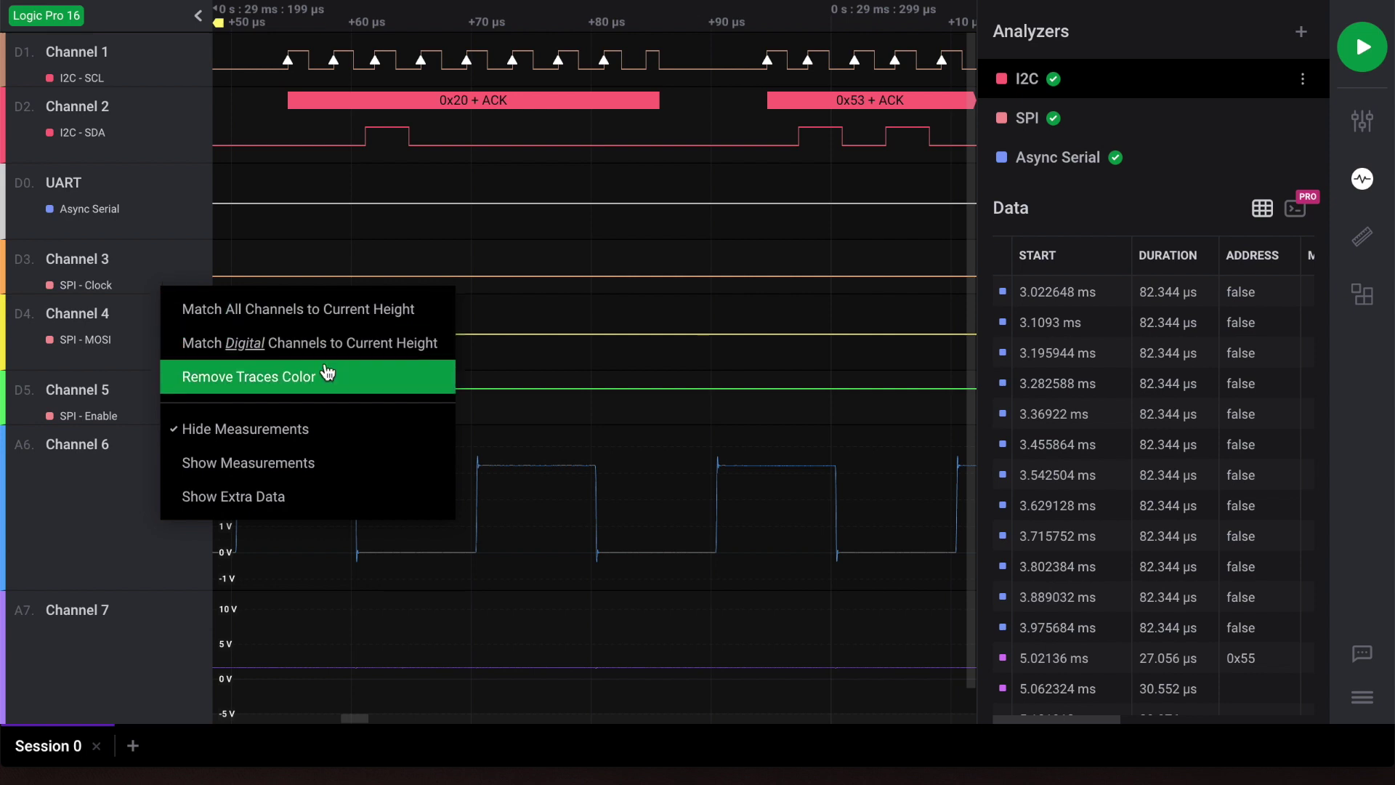
pyautogui.click(349, 379)
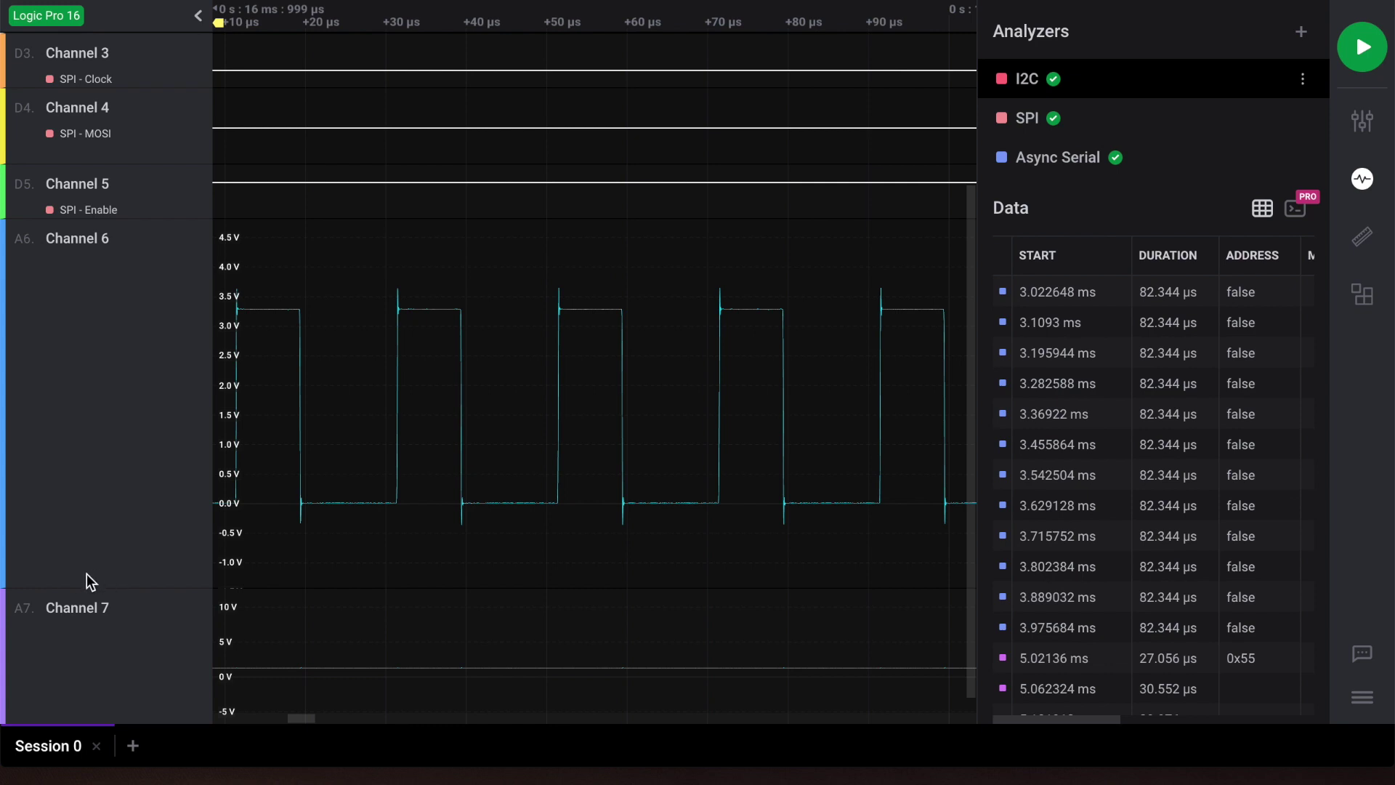
# Shift and rescale Channel 6's voltage axis to roughly −4 to 7 V
pyautogui.moveTo(482, 426)
pyautogui.mouseDown()
pyautogui.moveTo(499, 341)
pyautogui.moveTo(495, 480)
pyautogui.moveTo(503, 413)
pyautogui.mouseUp()
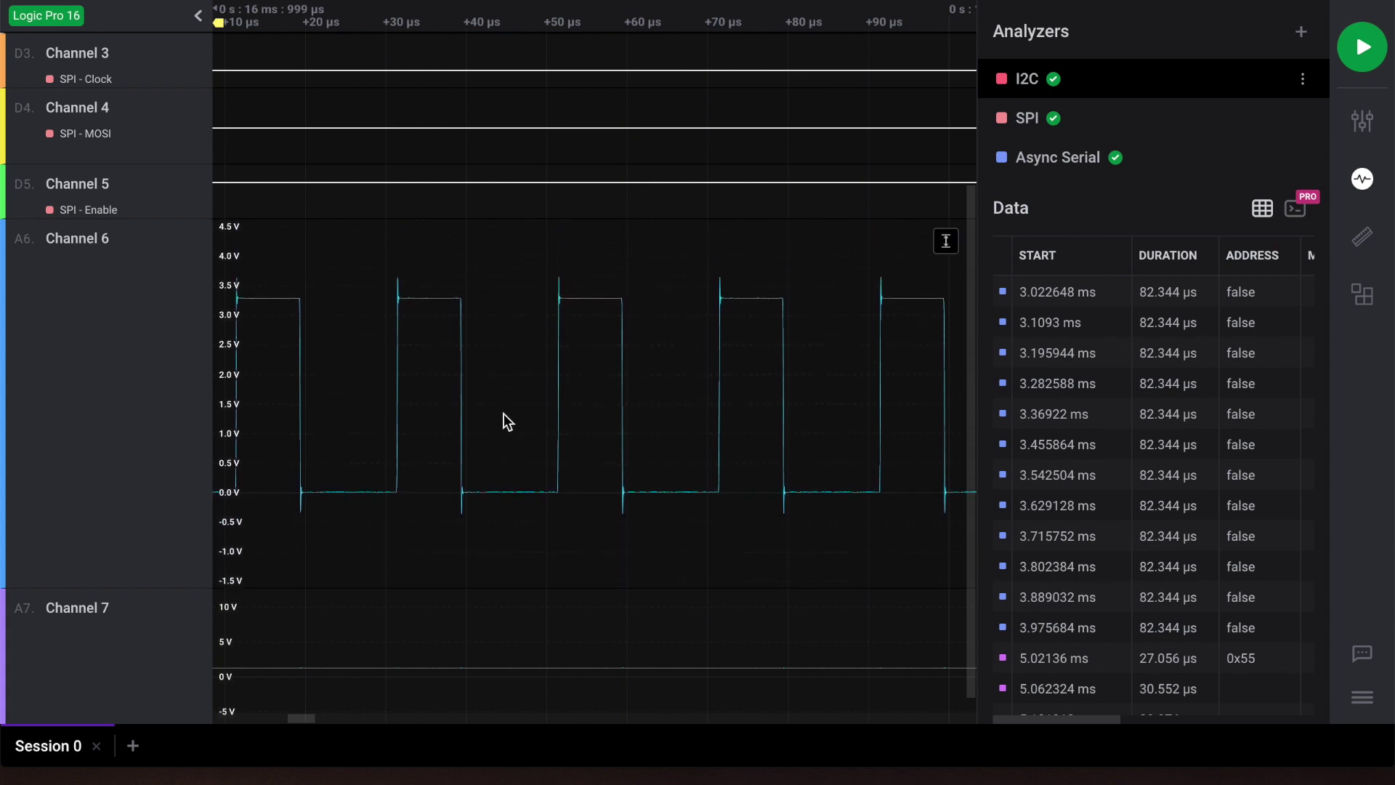
pyautogui.scroll(3, 500, 417)
pyautogui.scroll(1, 499, 416)
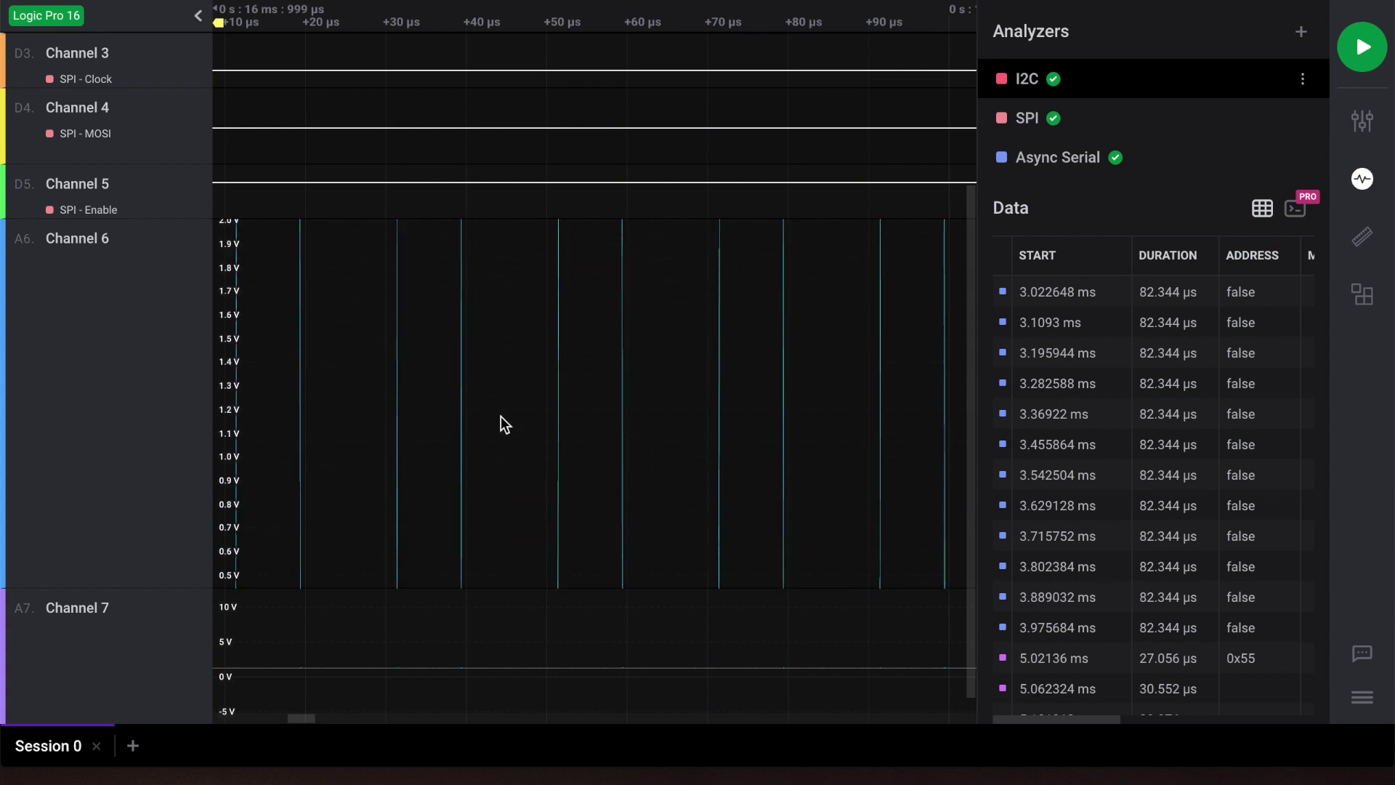
pyautogui.scroll(-5, 500, 415)
pyautogui.scroll(-1, 500, 416)
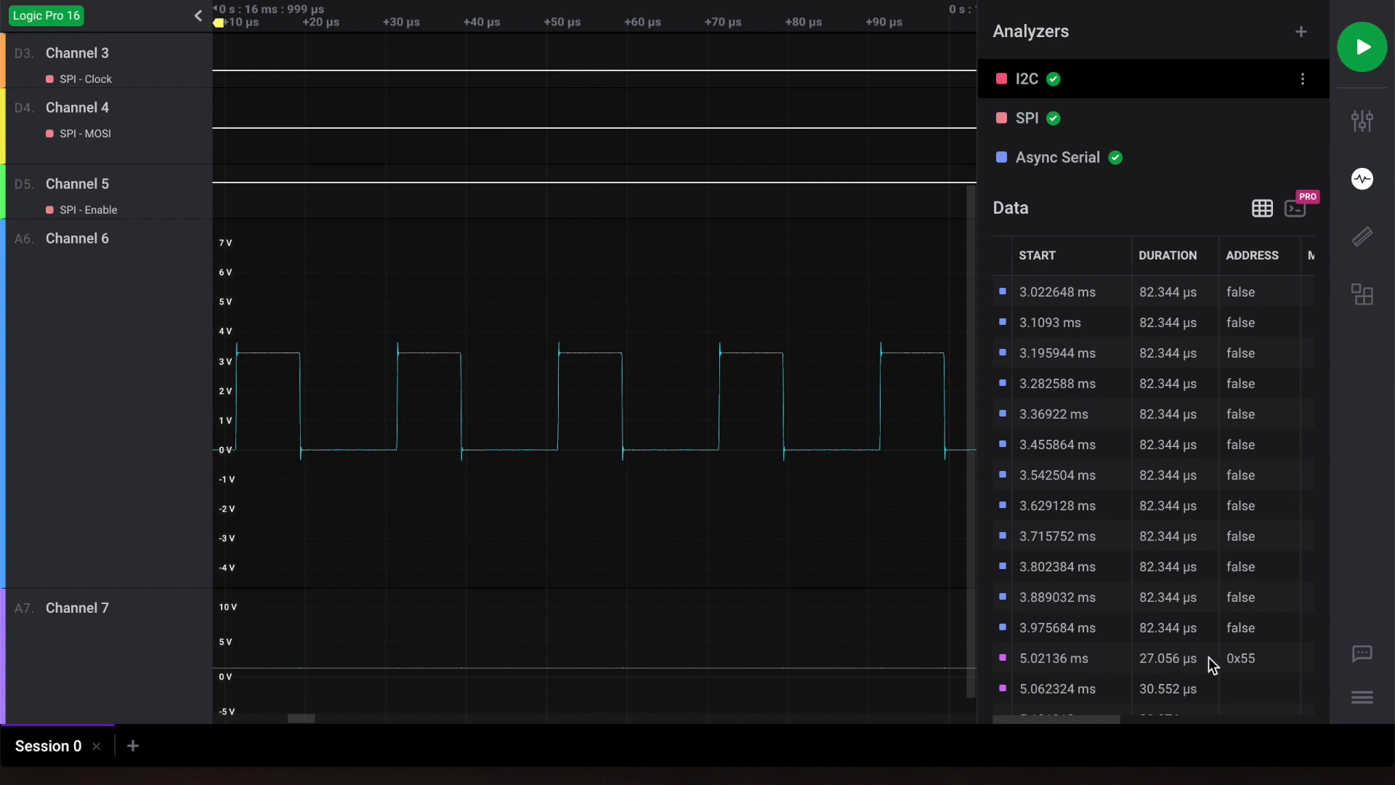
pyautogui.click(1363, 699)
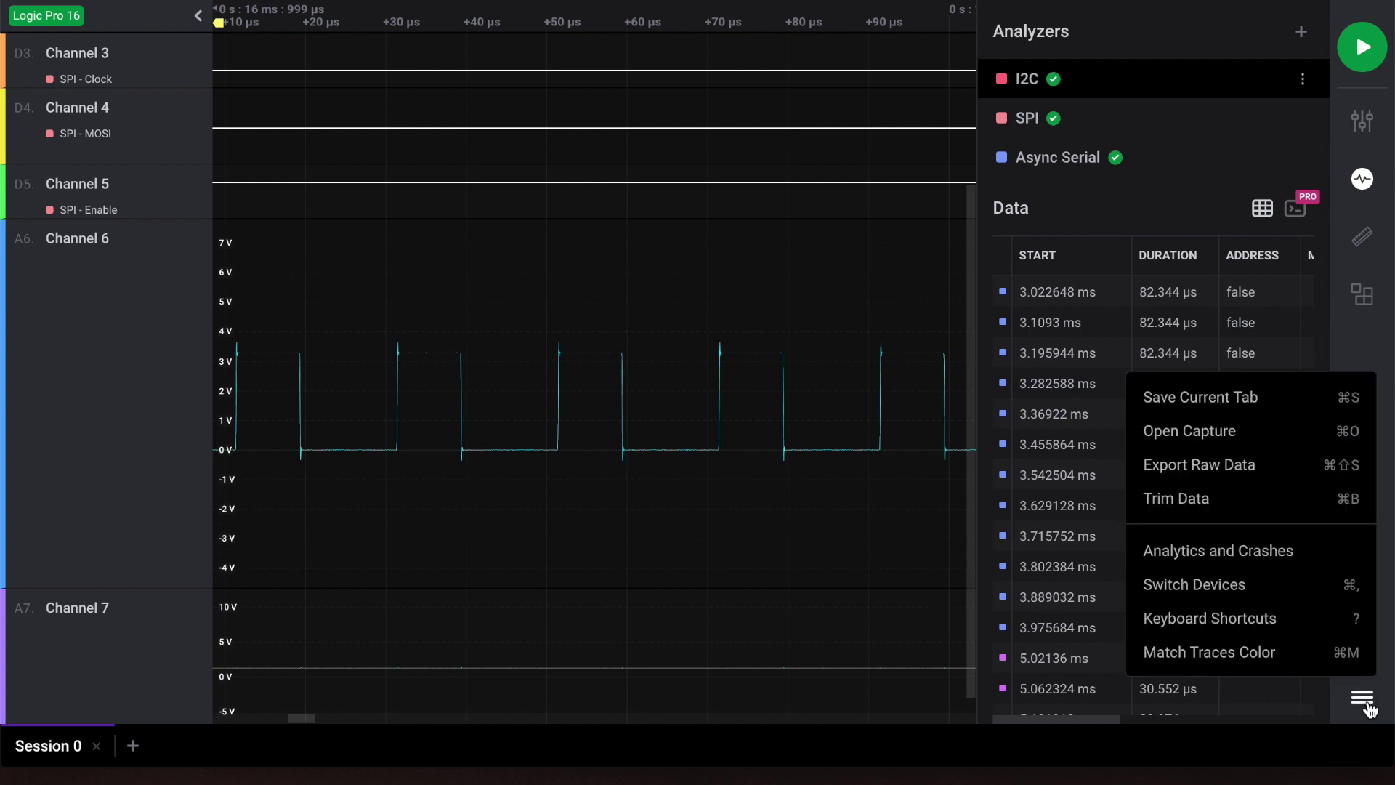
# Show the Keyboard Shortcuts reference and scroll through its Capture and Interaction commands
pyautogui.click(1297, 622)
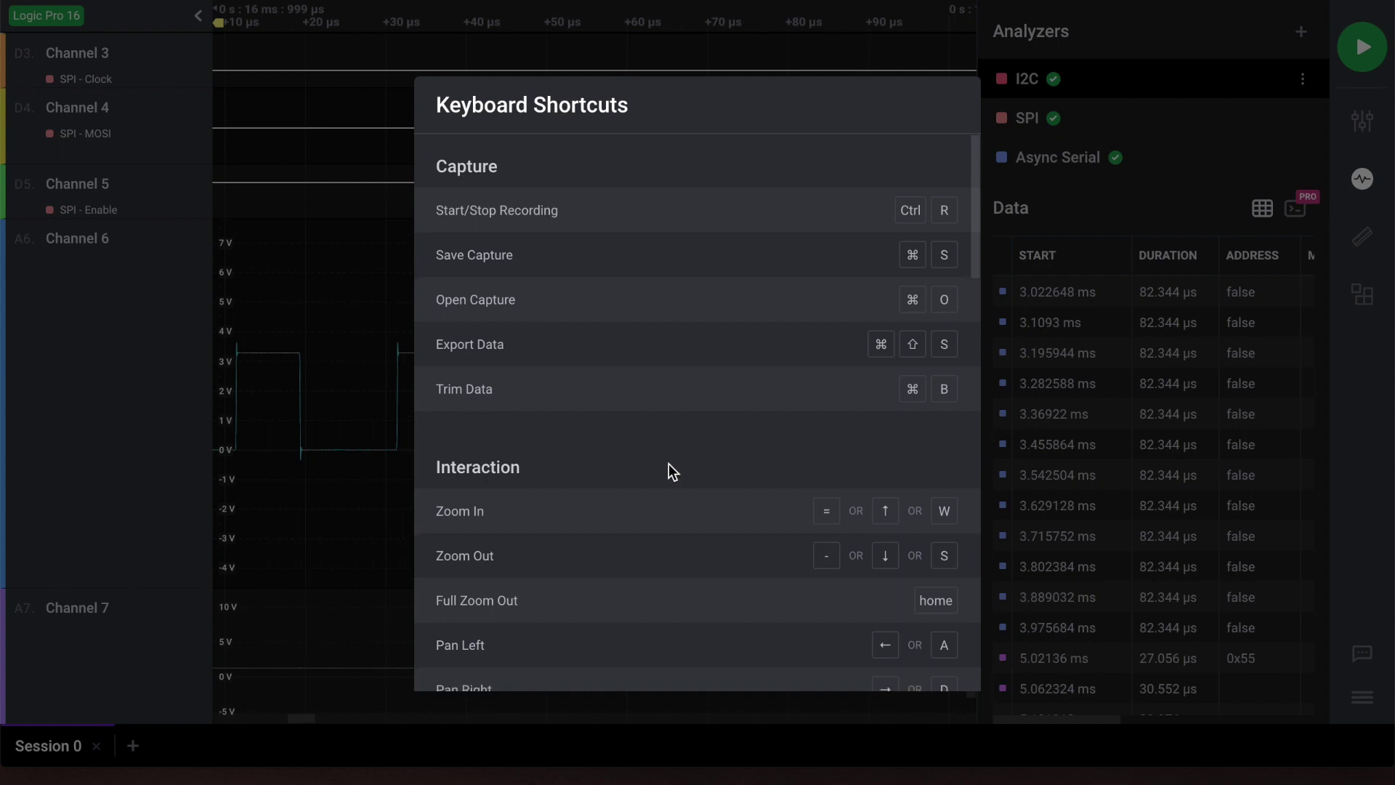
pyautogui.scroll(-5, 671, 471)
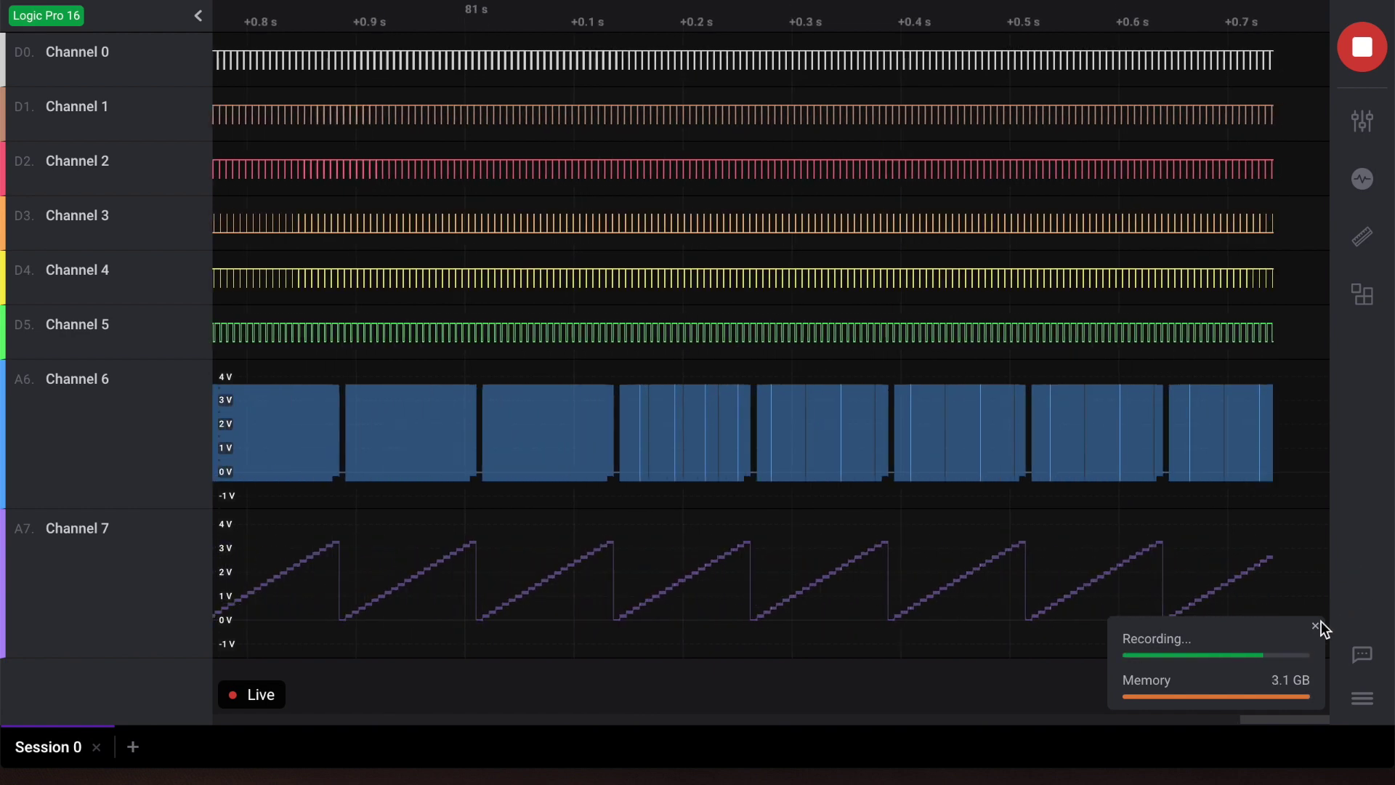
pyautogui.click(1315, 626)
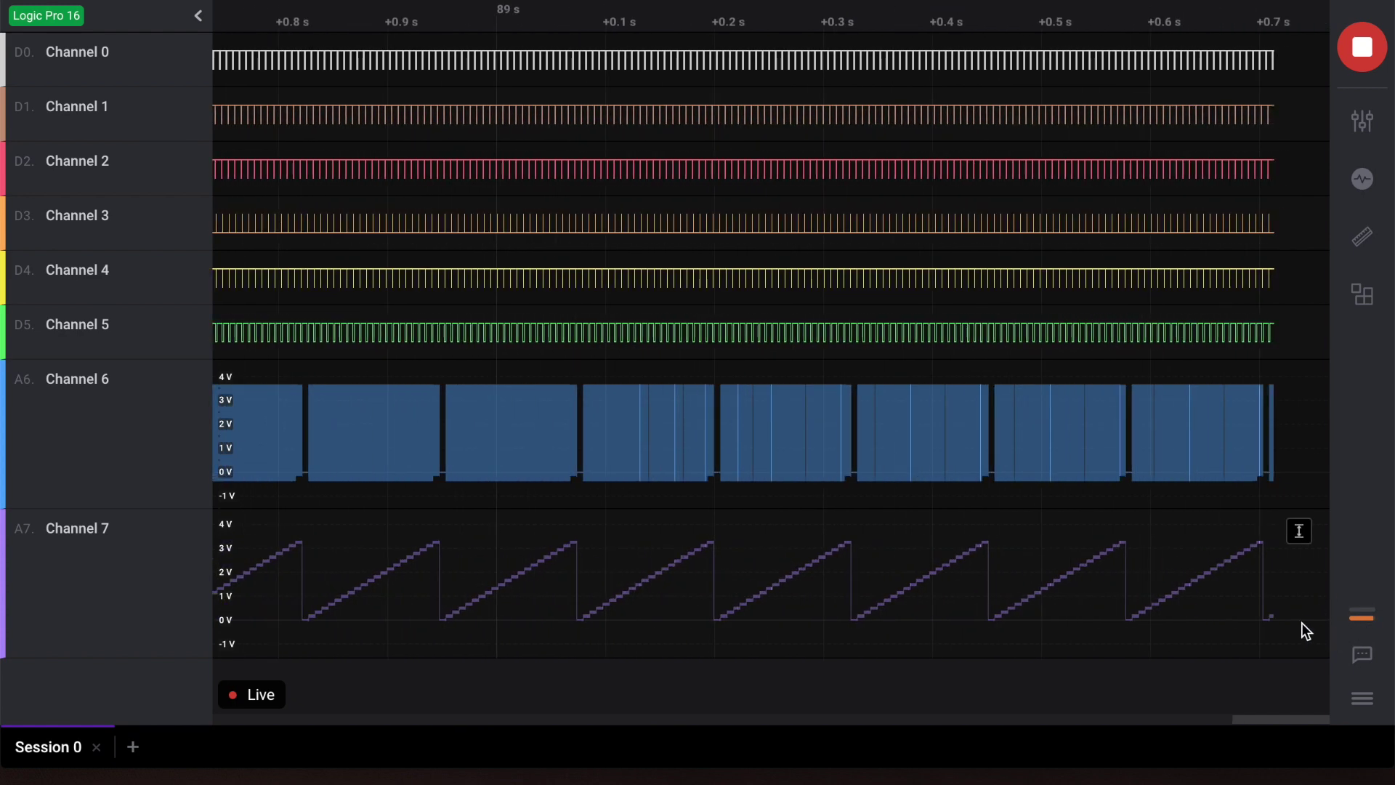
pyautogui.click(1367, 624)
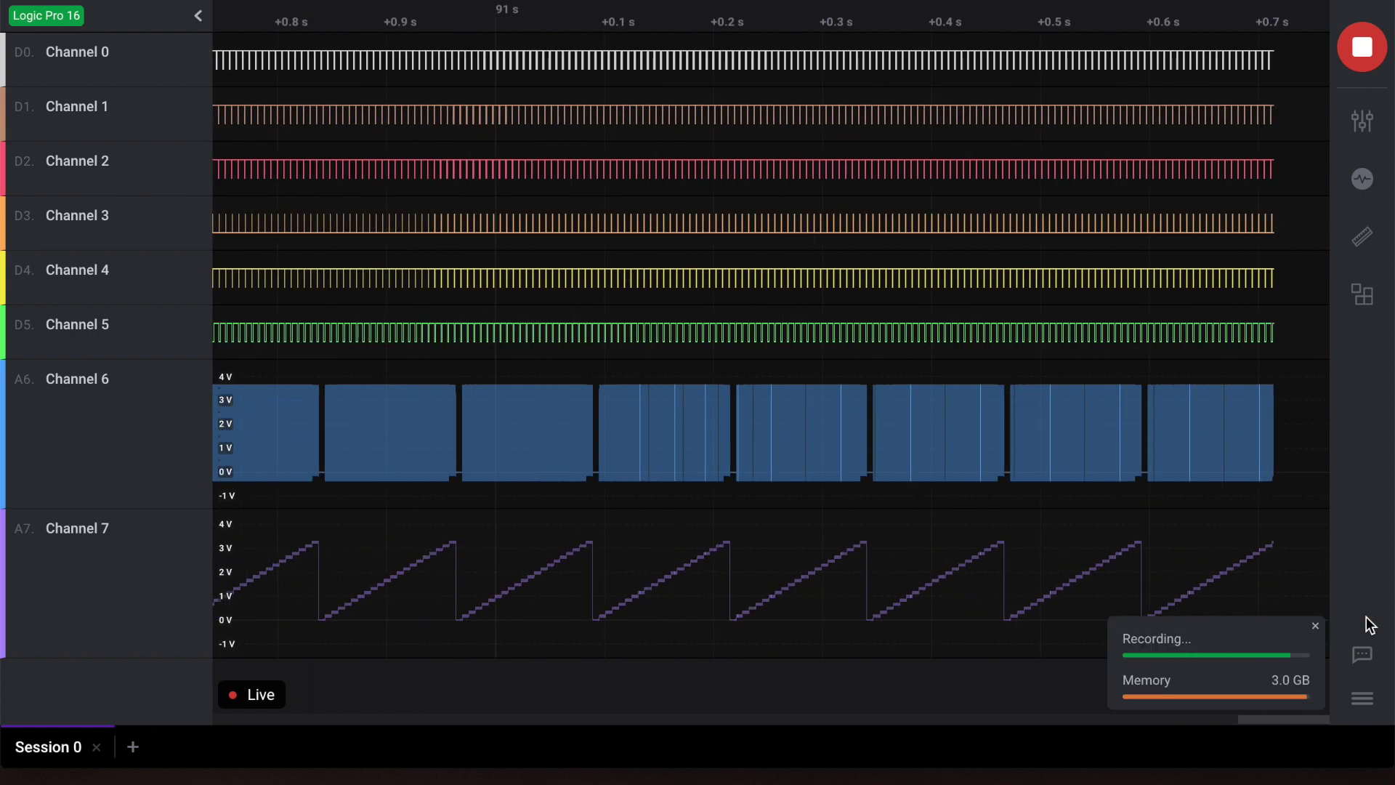